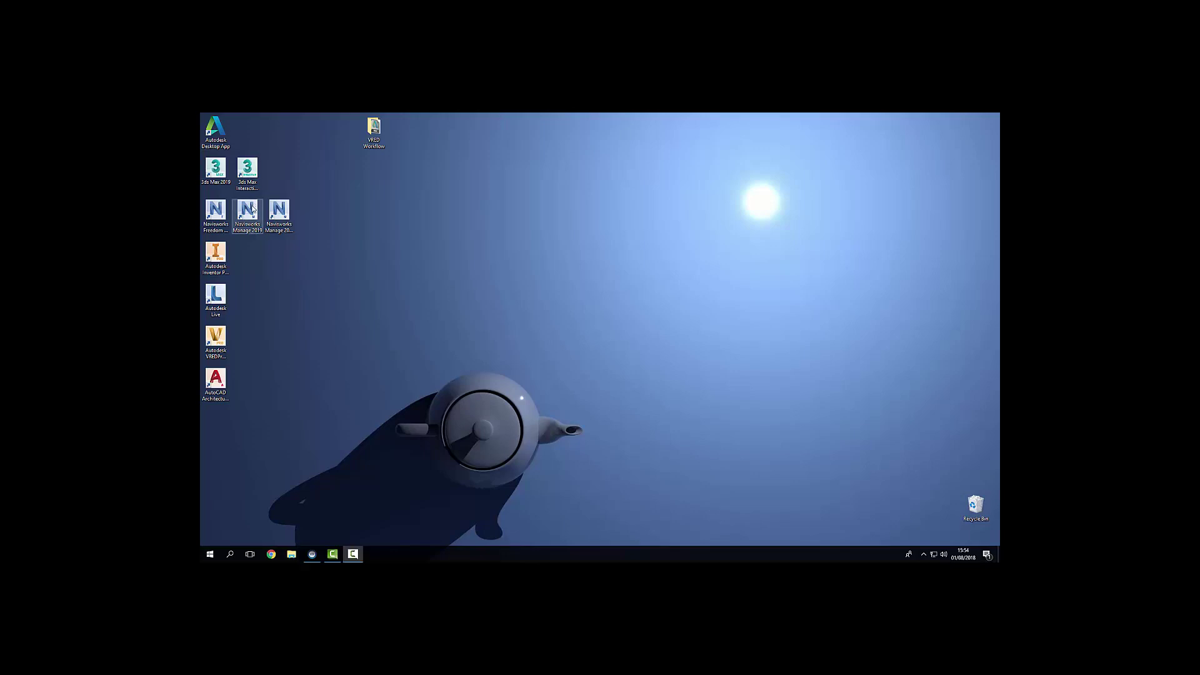
Start Navisworks Manage 2019 and append the garage FBX file from the desktop's VRED Workflow folder.
{"action": "left_click", "coordinate": [254, 209]}
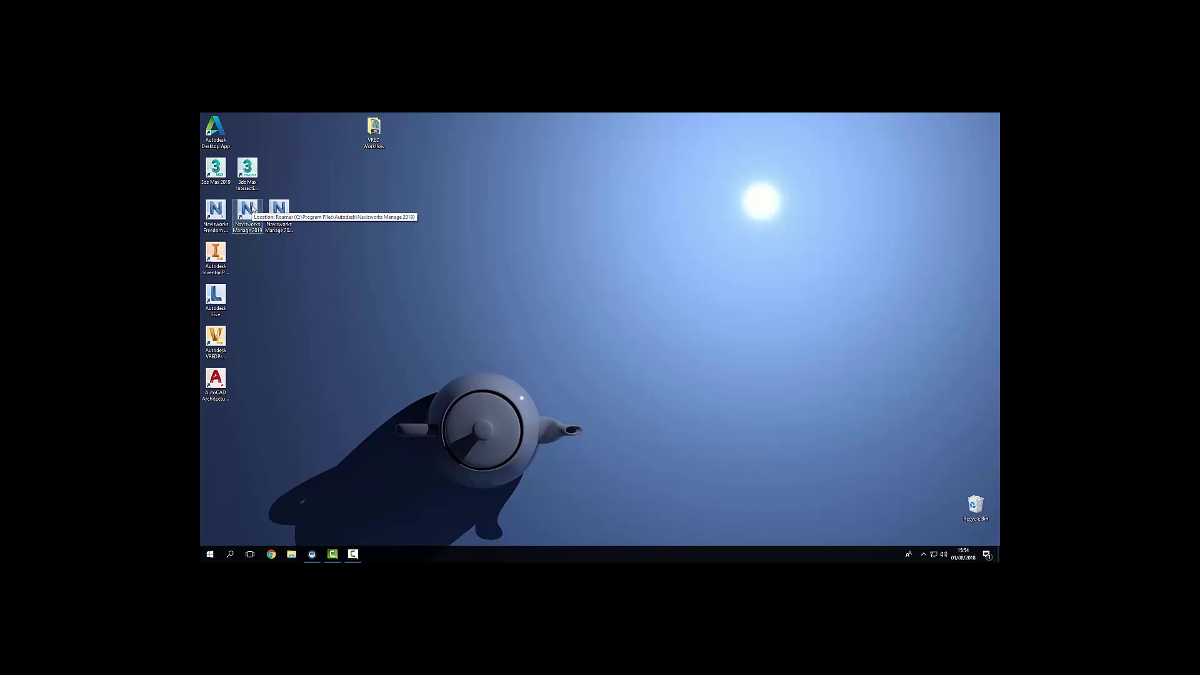
{"action": "left_click", "coordinate": [316, 243]}
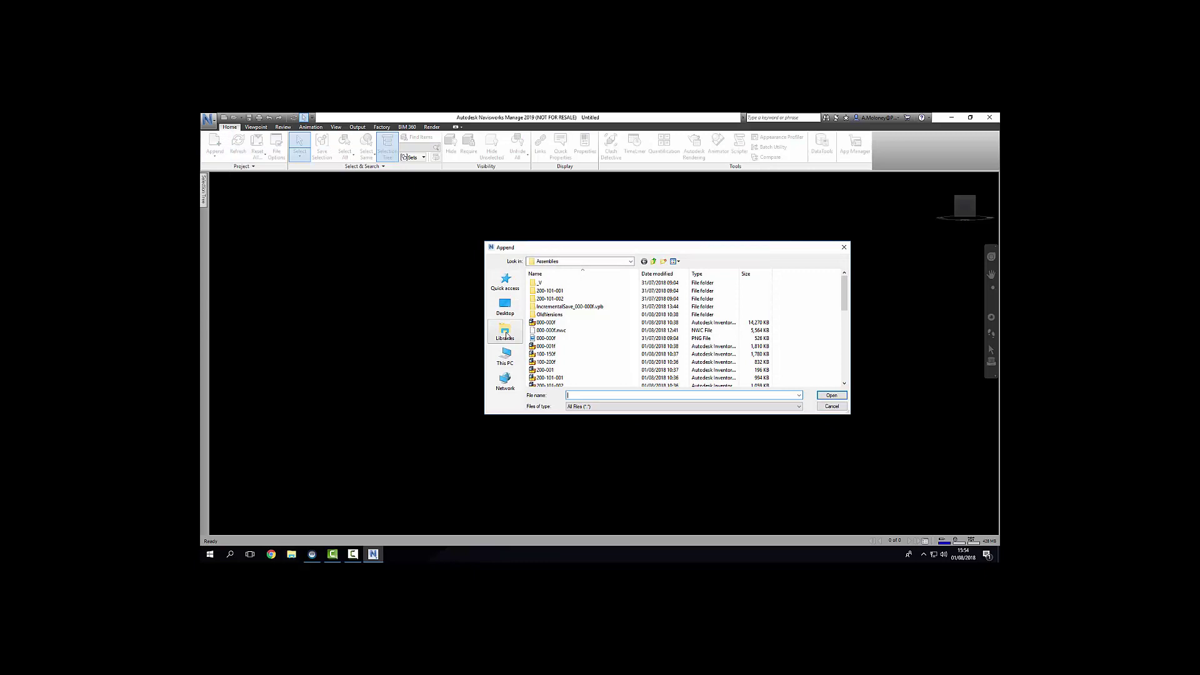
{"action": "left_click", "coordinate": [507, 307]}
{"action": "scroll", "coordinate": [563, 325], "scroll_direction": "down", "scroll_amount": 1}
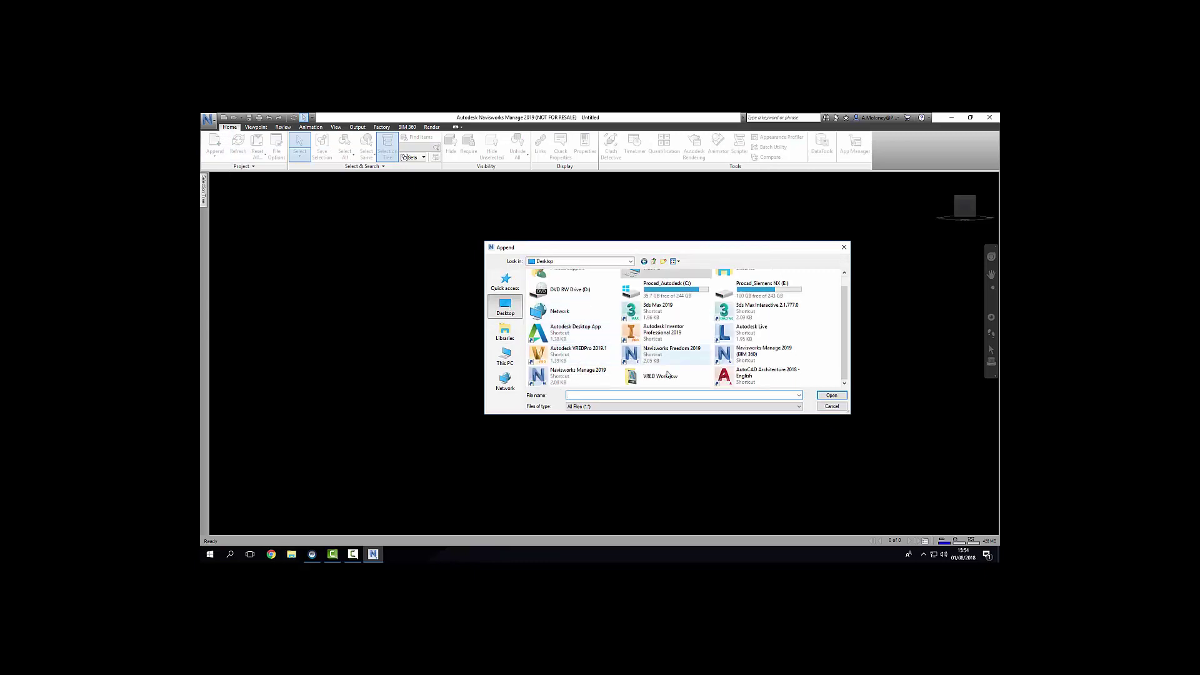
{"action": "double_click", "coordinate": [656, 375]}
{"action": "left_click", "coordinate": [586, 284]}
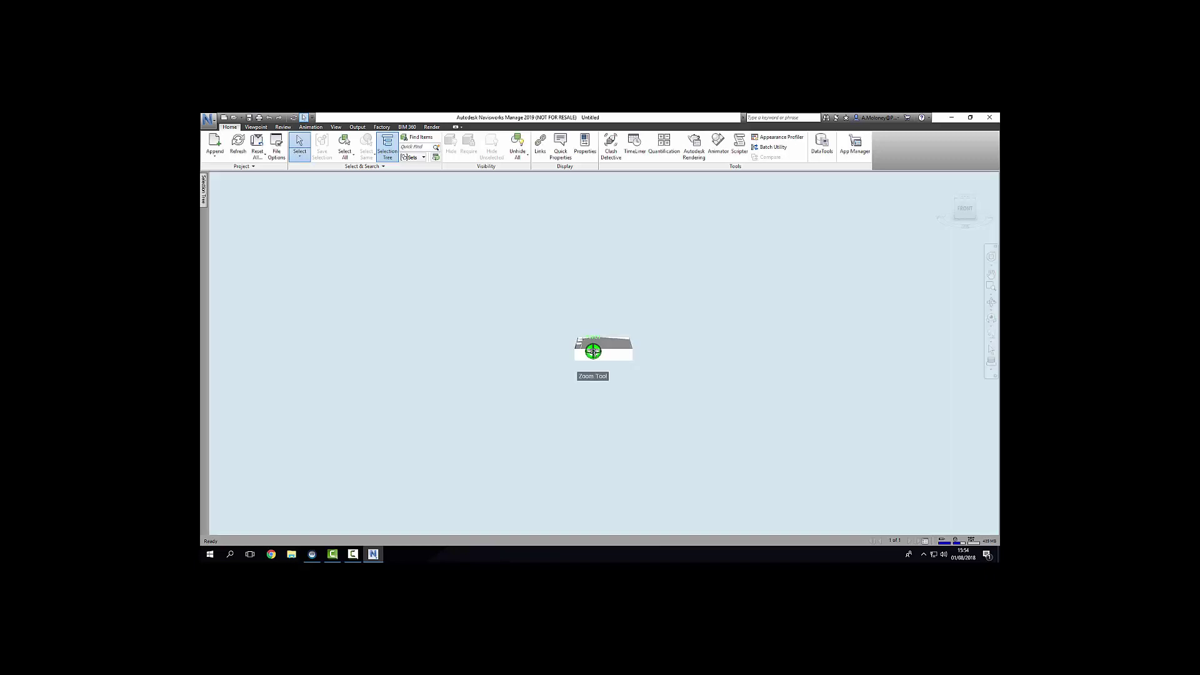
Hide the roof surfaces of the garage building to expose its interior.
{"action": "scroll", "coordinate": [594, 352], "scroll_direction": "up", "scroll_amount": 4}
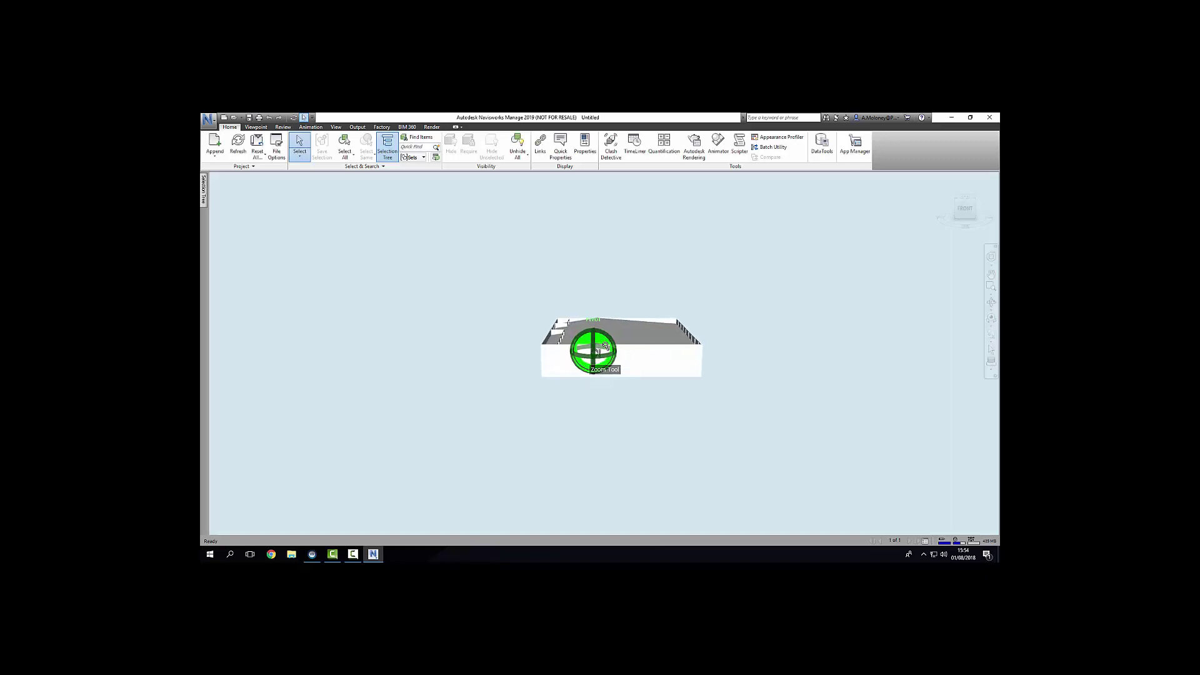
{"action": "left_click", "coordinate": [635, 320]}
{"action": "key", "text": "ctrl+h"}
{"action": "left_click", "coordinate": [636, 321]}
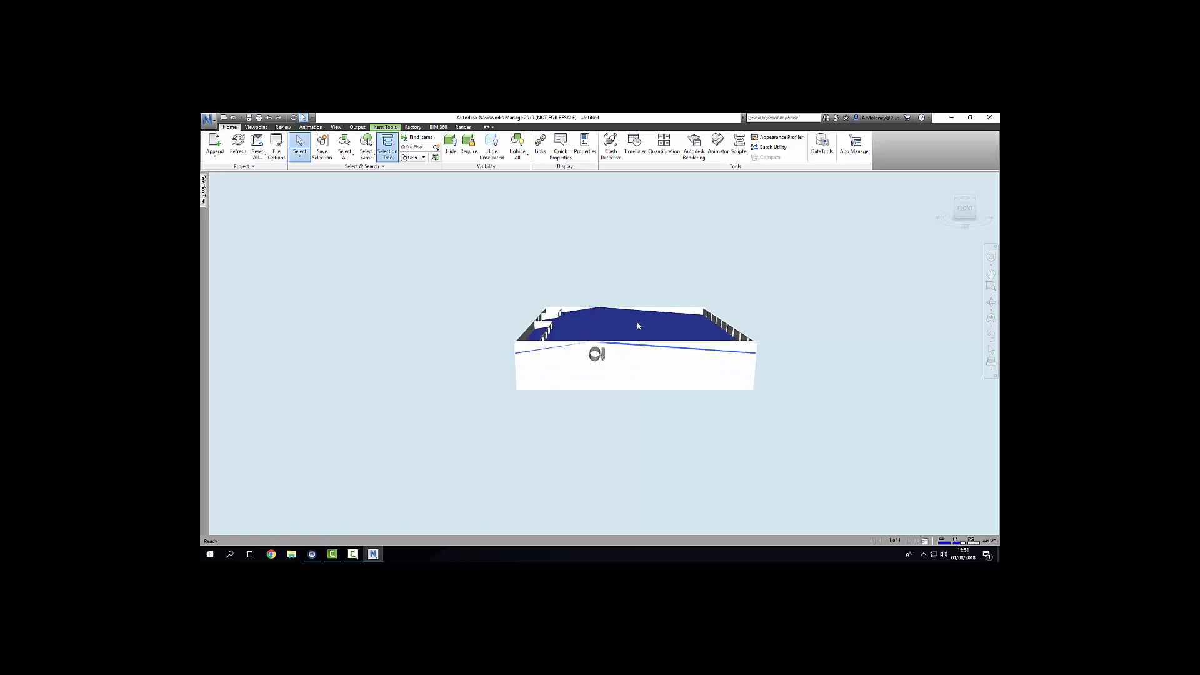
{"action": "key", "text": "ctrl+h"}
{"action": "left_click", "coordinate": [639, 327]}
{"action": "key", "text": "ctrl+h"}
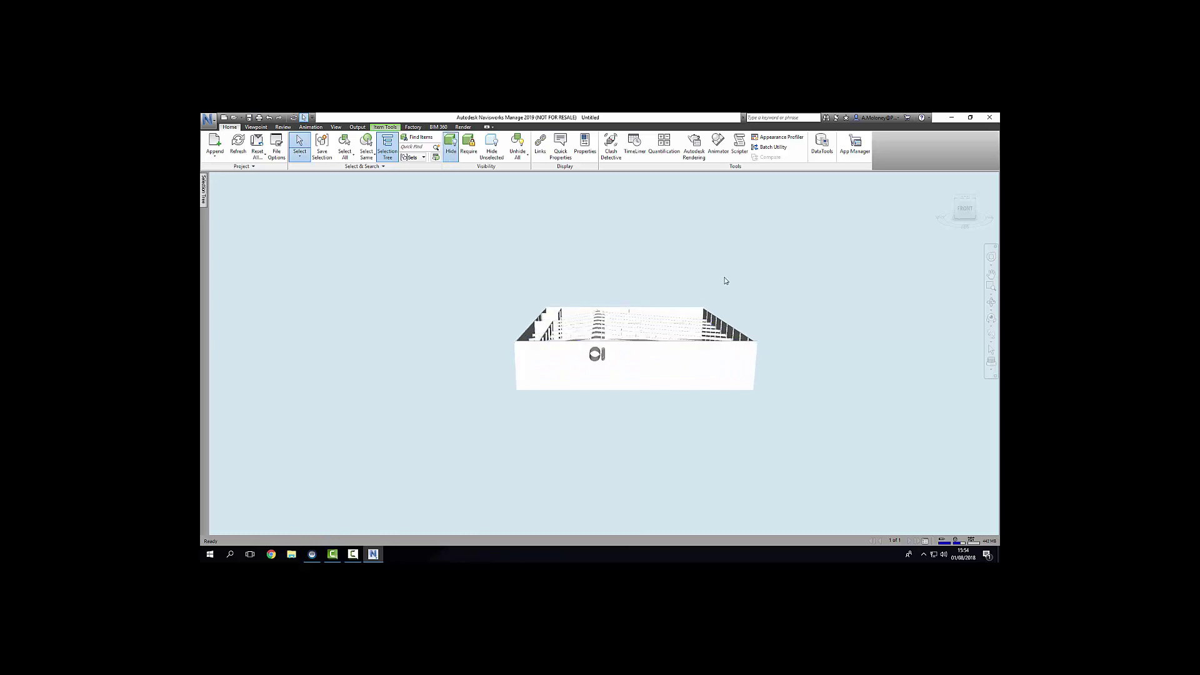
{"action": "left_click", "coordinate": [723, 279]}
Append the 000-000f Inventor assembly from the ASKA project's Data\Assemblies folder to the garage scene.
{"action": "left_click", "coordinate": [214, 144]}
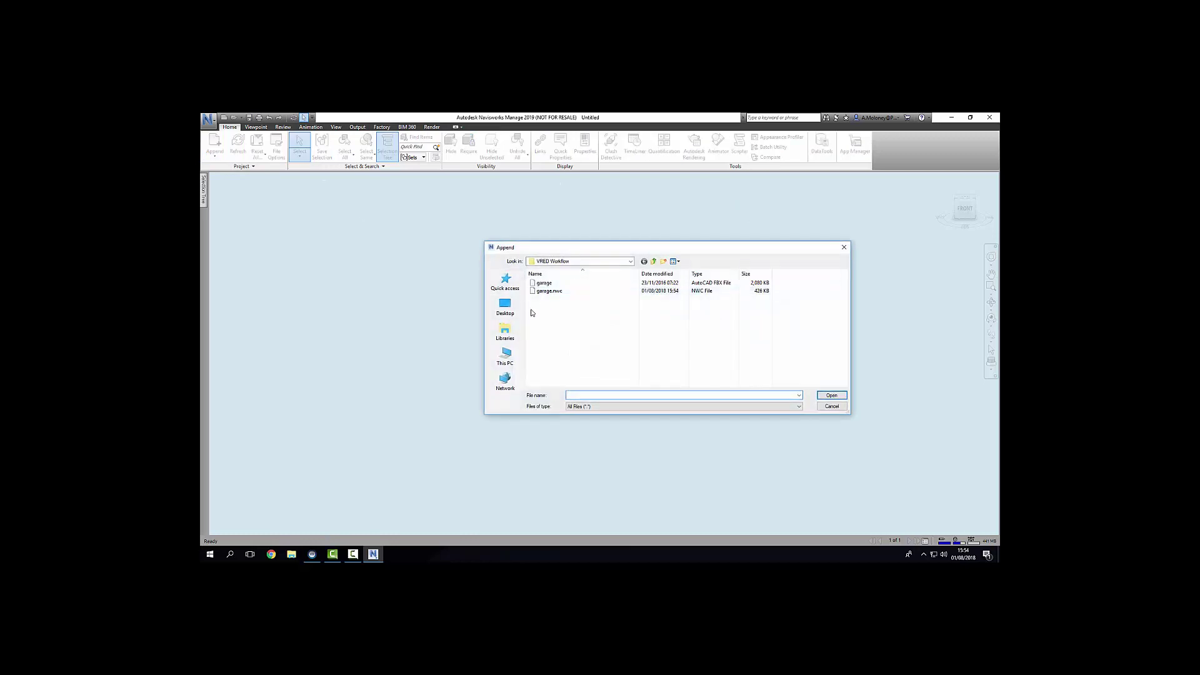
{"action": "left_click", "coordinate": [505, 282]}
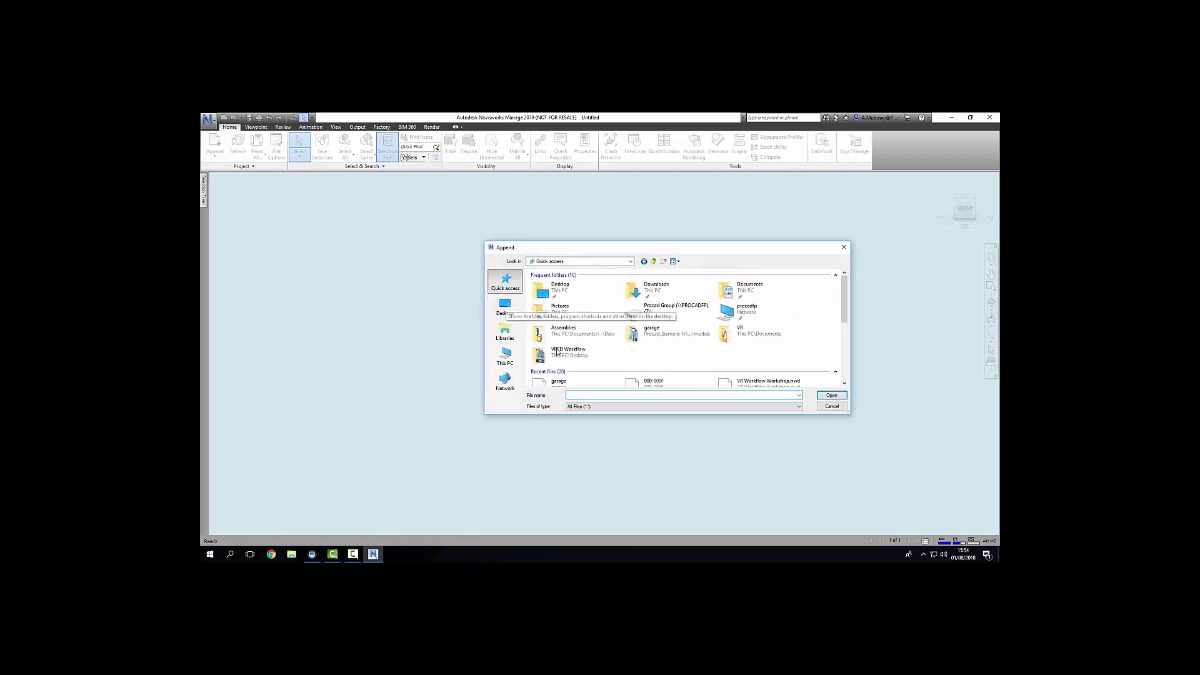
{"action": "double_click", "coordinate": [747, 288]}
{"action": "double_click", "coordinate": [533, 315]}
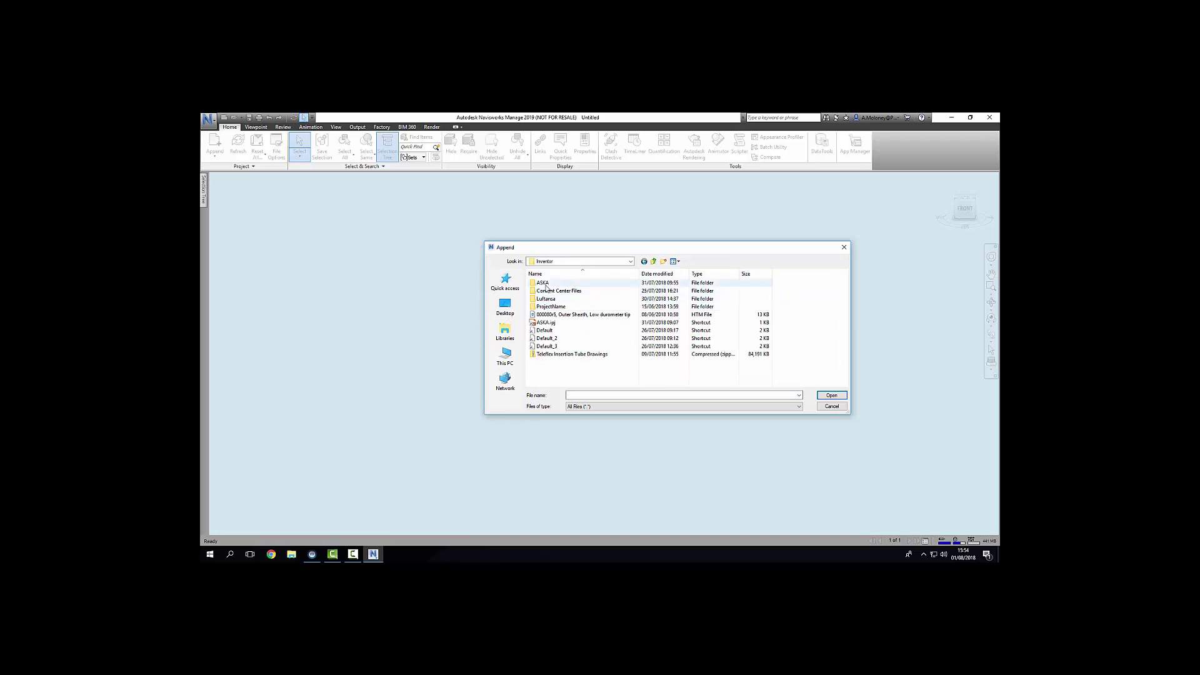
{"action": "double_click", "coordinate": [546, 283]}
{"action": "double_click", "coordinate": [547, 306]}
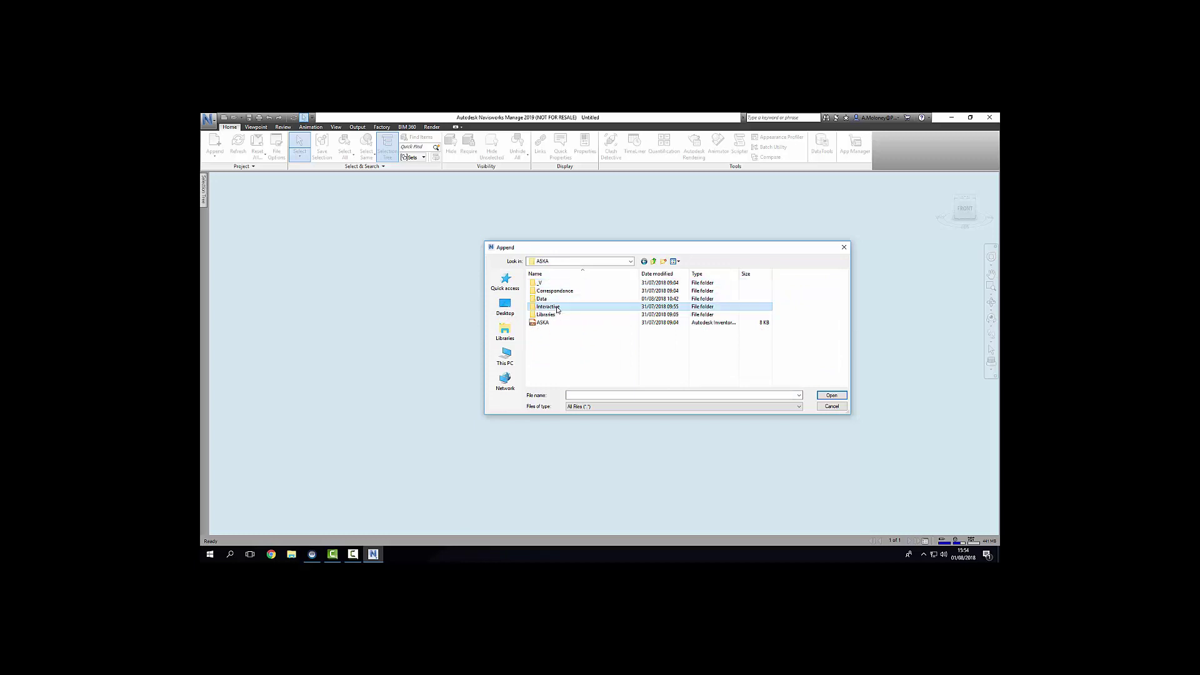
{"action": "key", "text": "BackSpace"}
{"action": "double_click", "coordinate": [552, 299]}
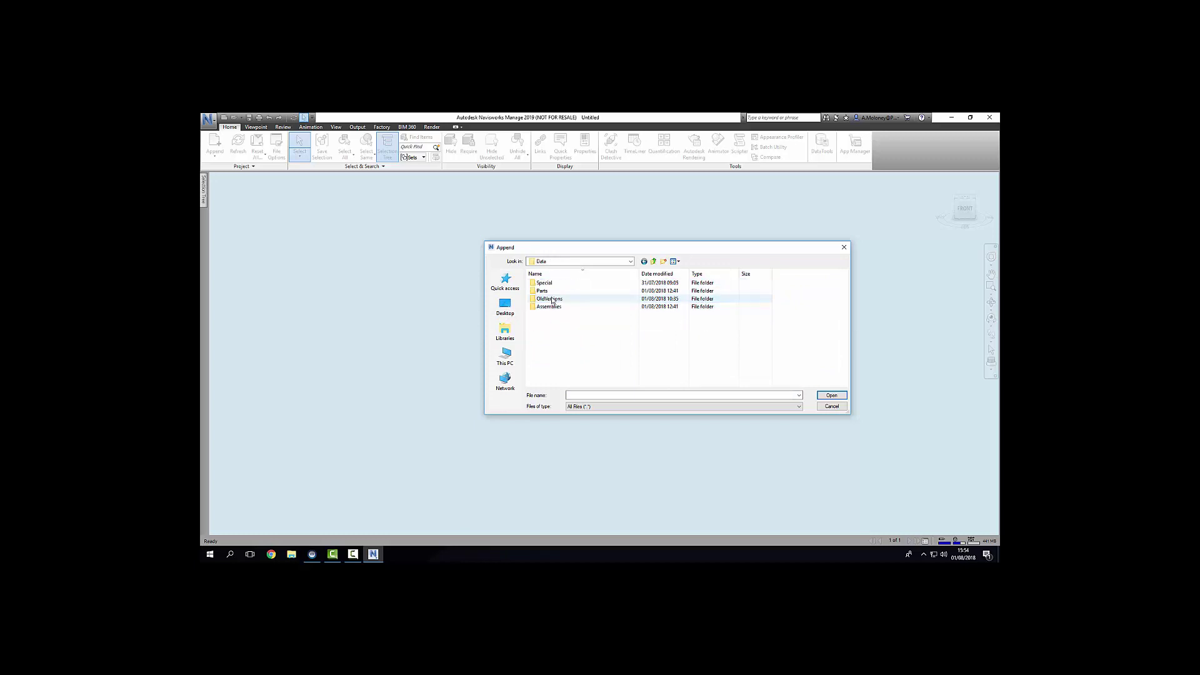
{"action": "double_click", "coordinate": [553, 306]}
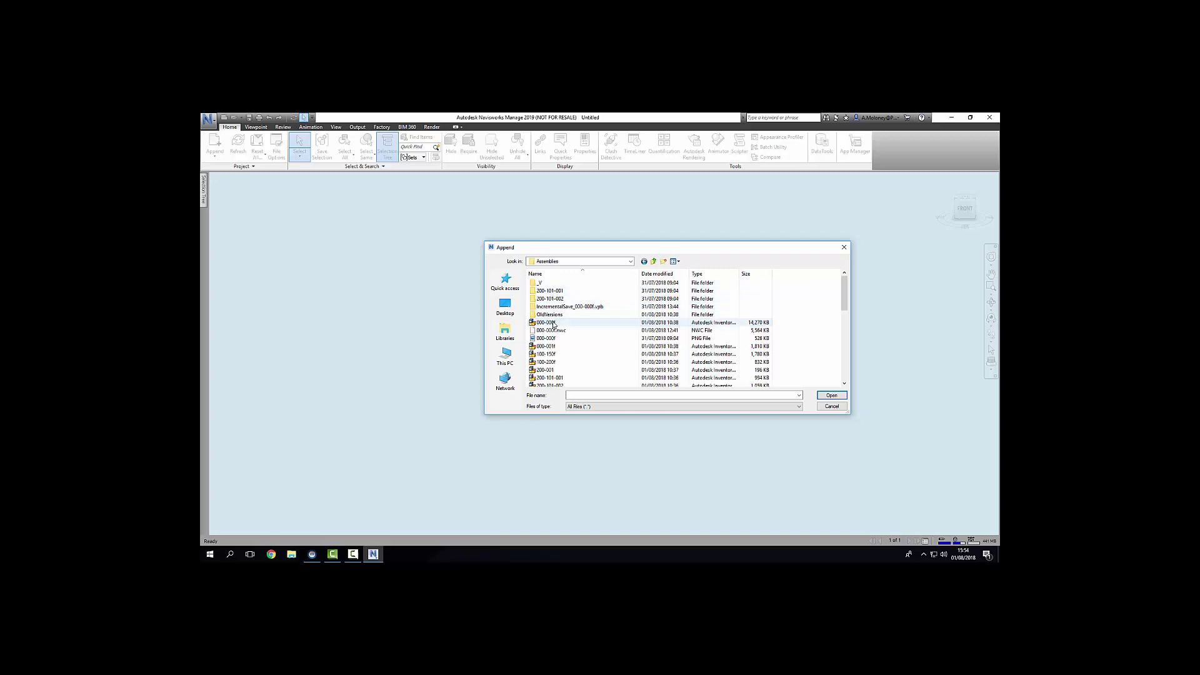
{"action": "left_click", "coordinate": [562, 322]}
{"action": "left_click", "coordinate": [832, 396]}
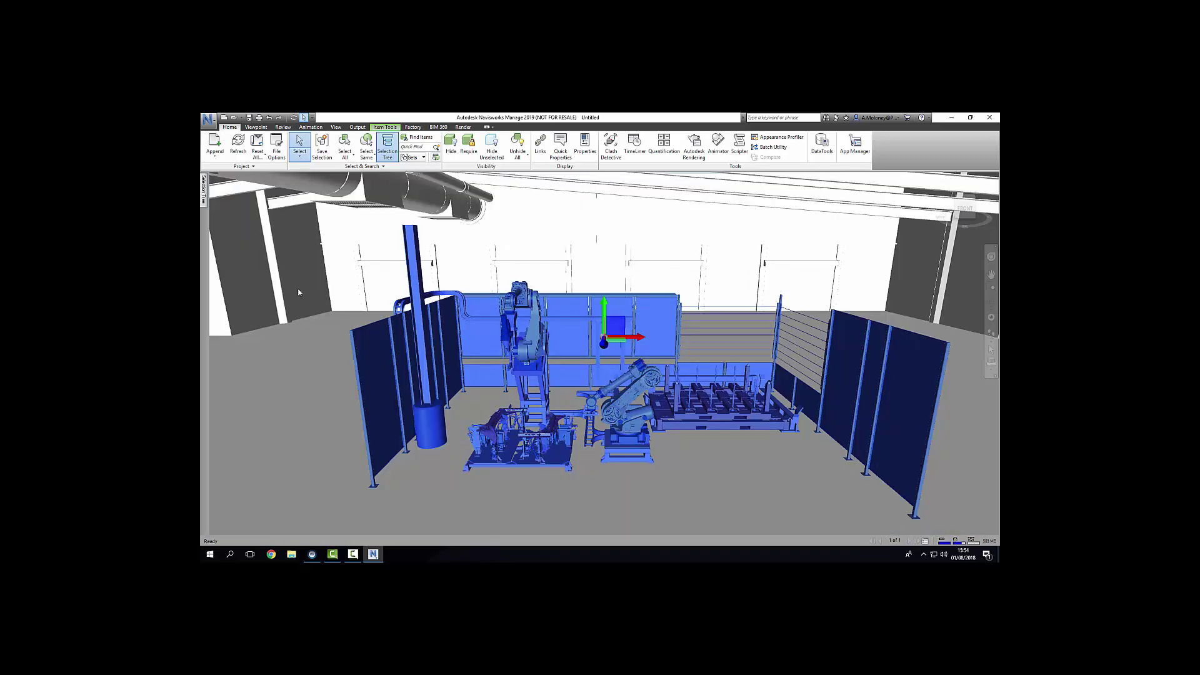
{"action": "left_click", "coordinate": [299, 292]}
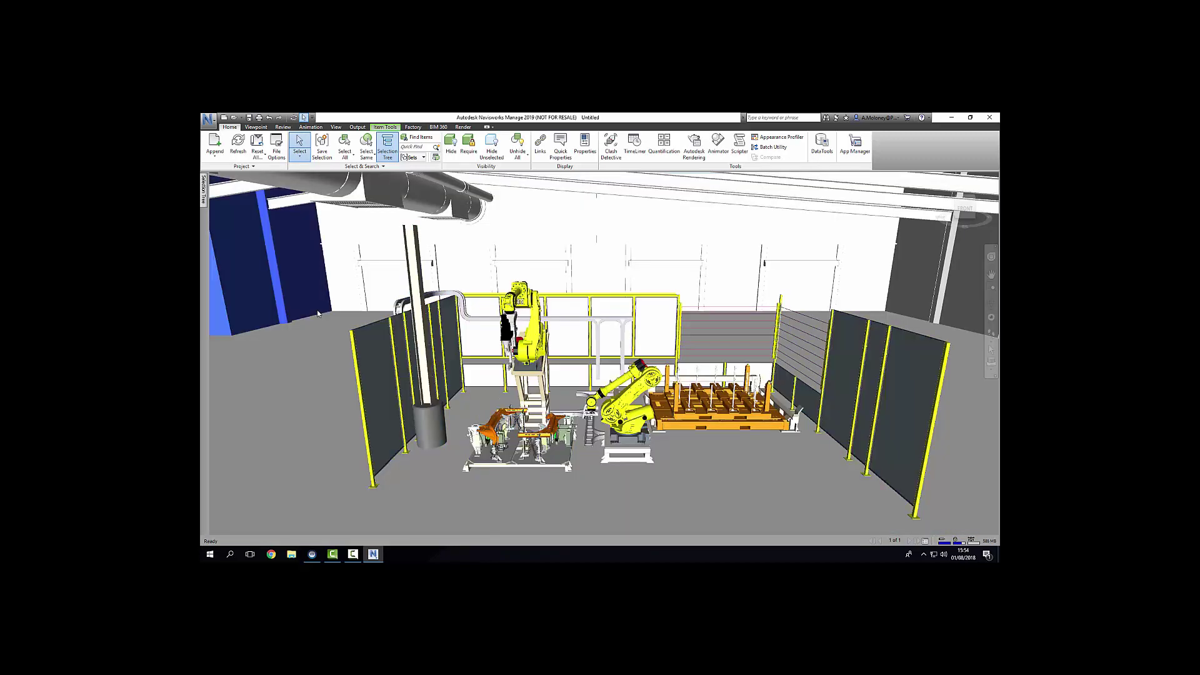
Export the combined model as a 3D DWF named VR Workflow in the VRED Workflow folder.
{"action": "left_click", "coordinate": [208, 118]}
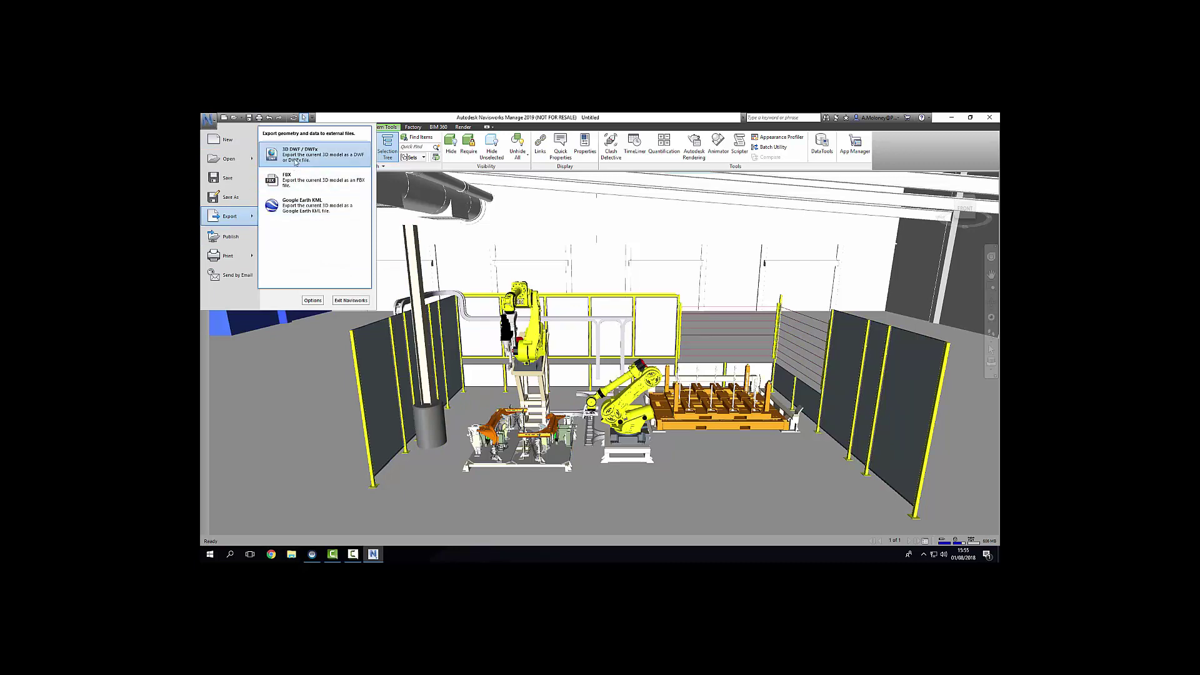
{"action": "key", "text": "Escape"}
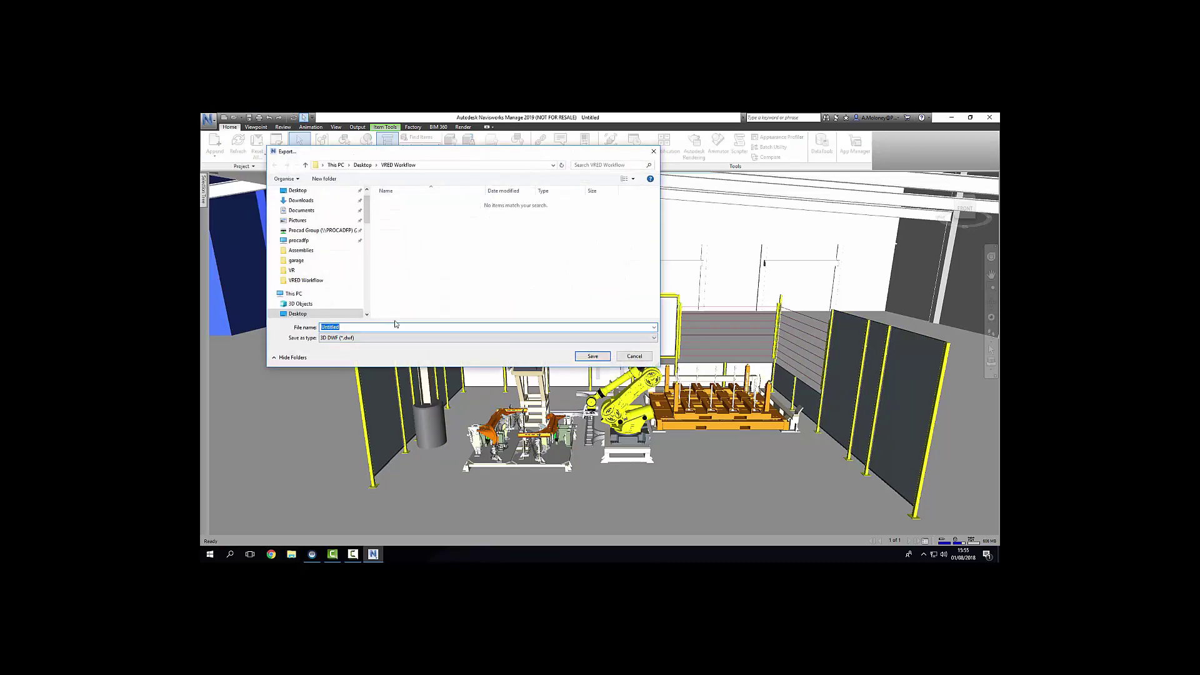
{"action": "type", "text": "VR Workflow"}
{"action": "left_click", "coordinate": [593, 357]}
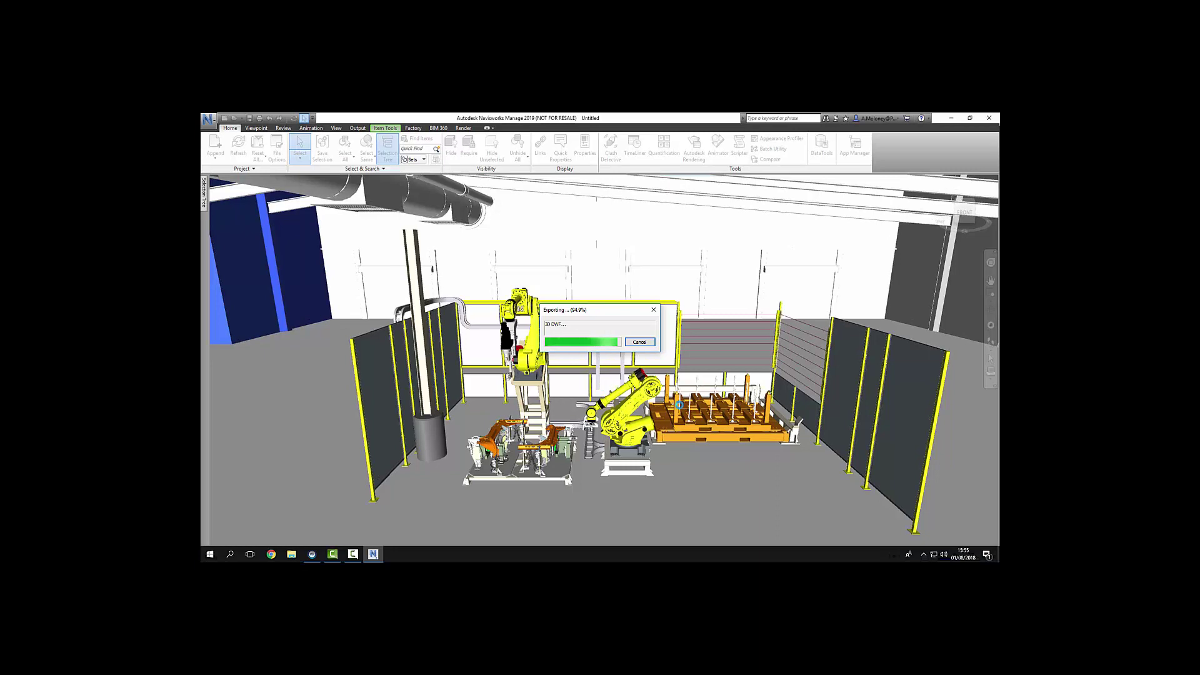
Close Navisworks, saving the scene as VR Workflow in the VRED Workflow folder in Navisworks 2016-2019 format.
{"action": "left_click", "coordinate": [987, 118]}
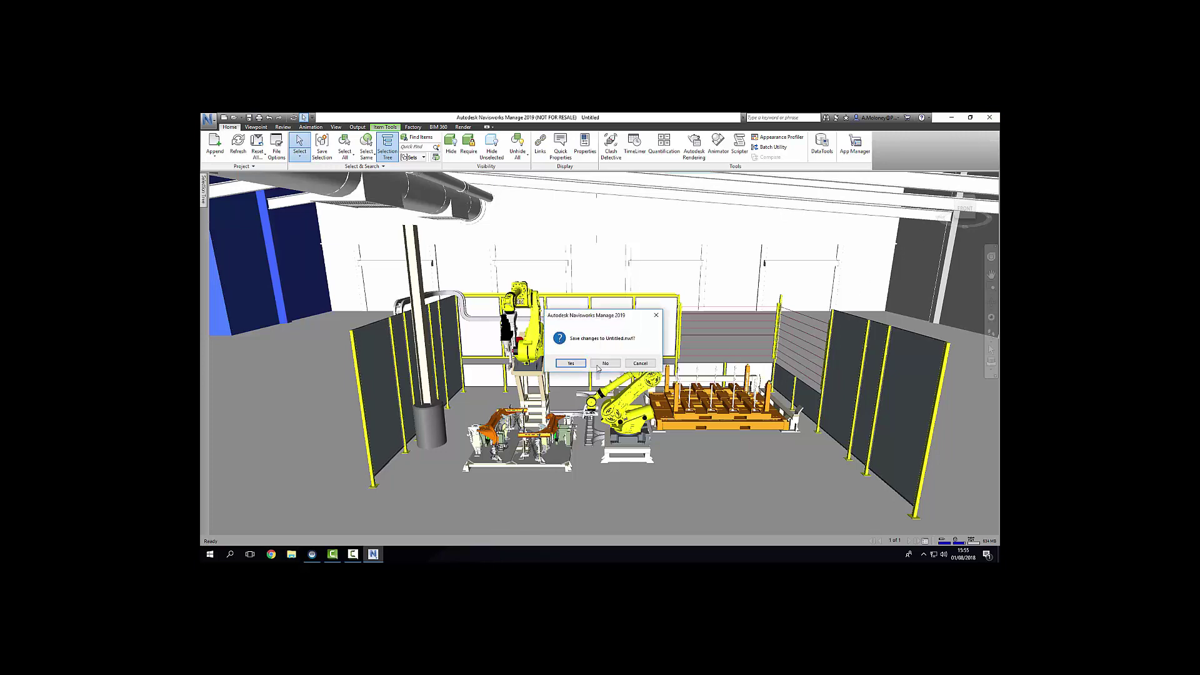
{"action": "left_click", "coordinate": [570, 364]}
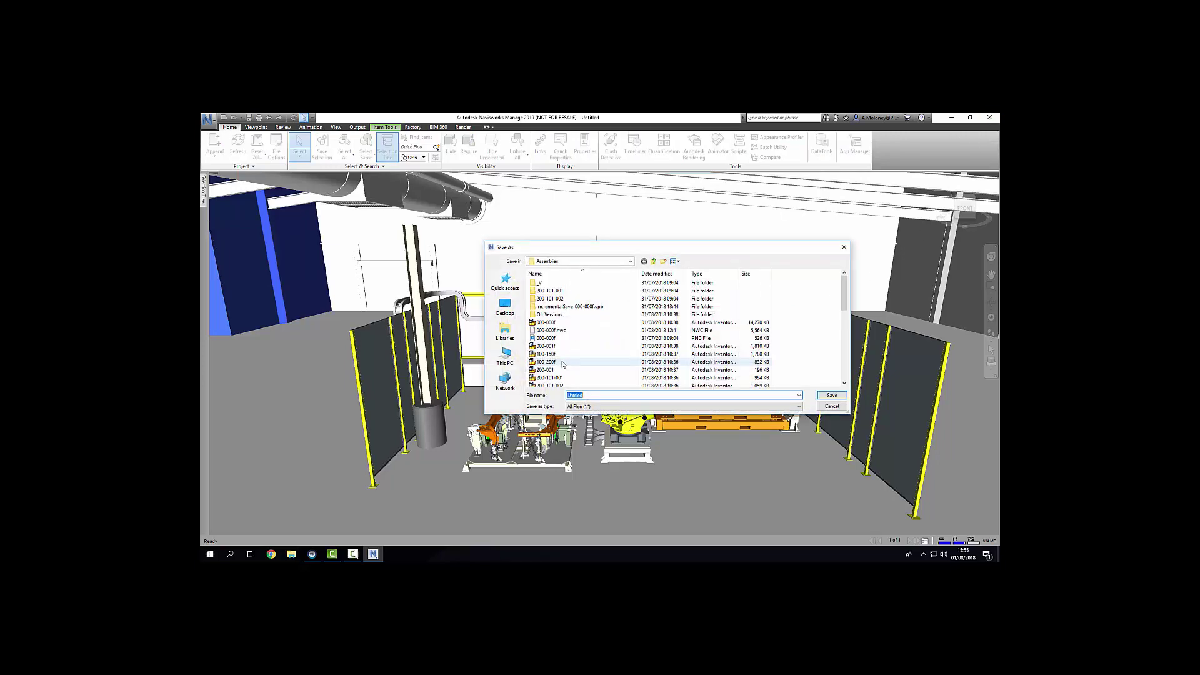
{"action": "left_click", "coordinate": [506, 307]}
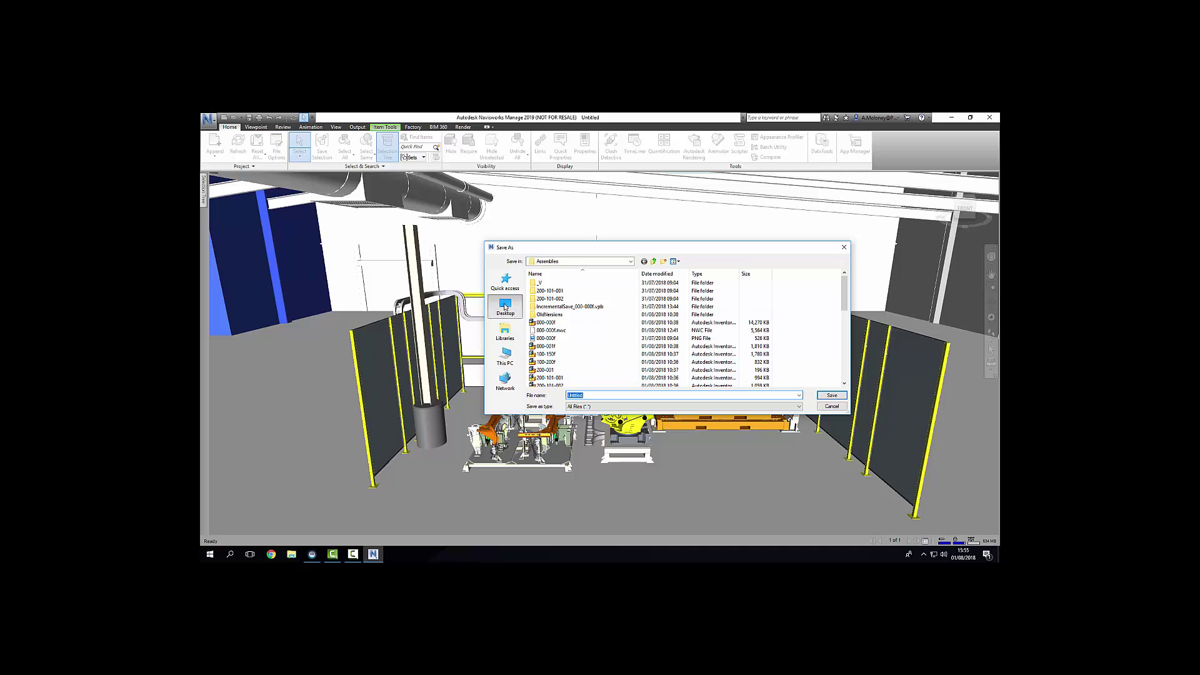
{"action": "scroll", "coordinate": [633, 360], "scroll_direction": "down", "scroll_amount": 1}
{"action": "double_click", "coordinate": [644, 375]}
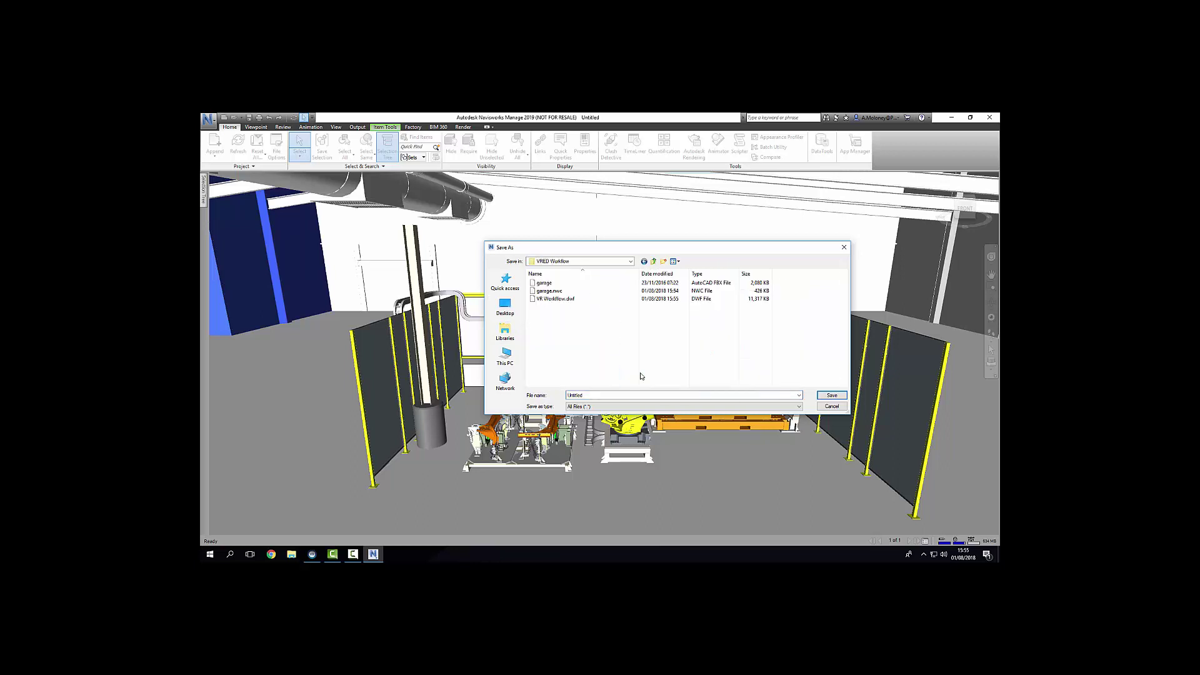
{"action": "left_click", "coordinate": [799, 406]}
{"action": "left_click", "coordinate": [780, 415]}
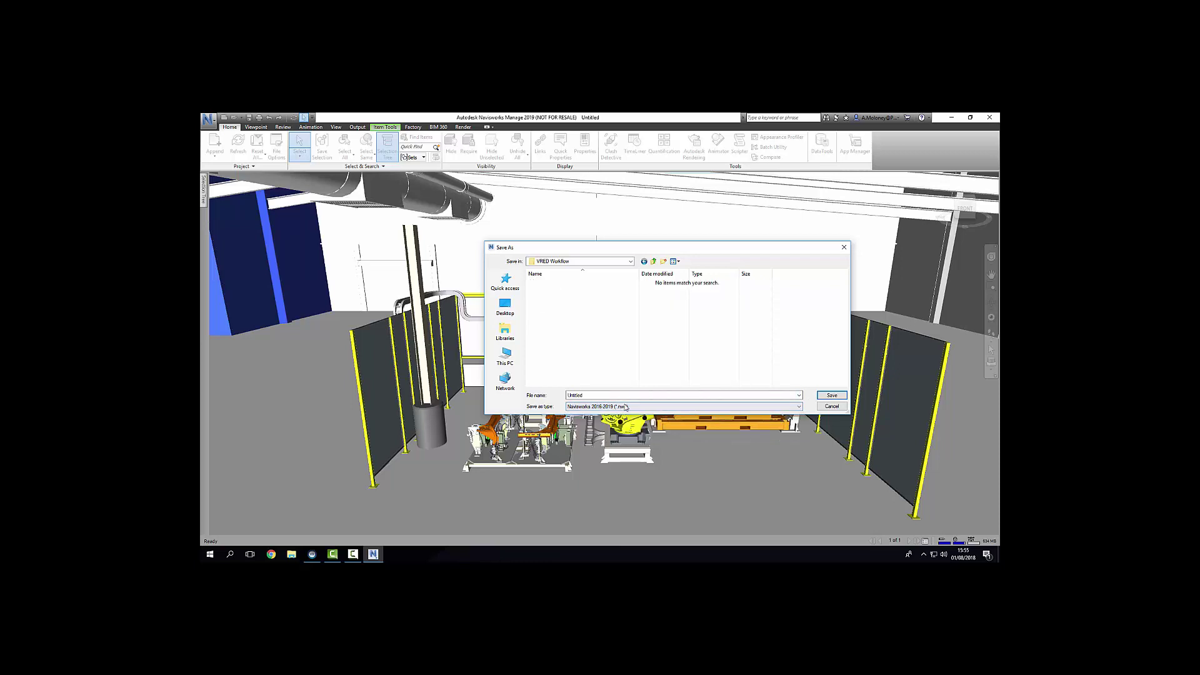
{"action": "double_click", "coordinate": [590, 395]}
{"action": "type", "text": "VR Workflow"}
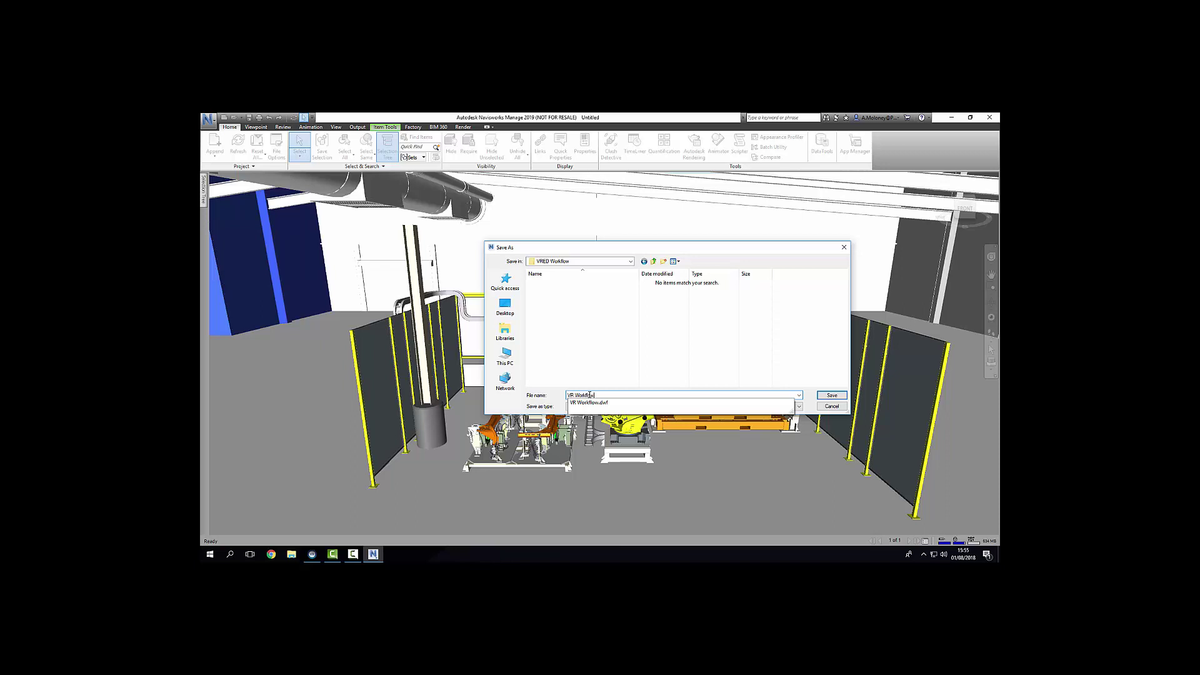
{"action": "key", "text": "Escape"}
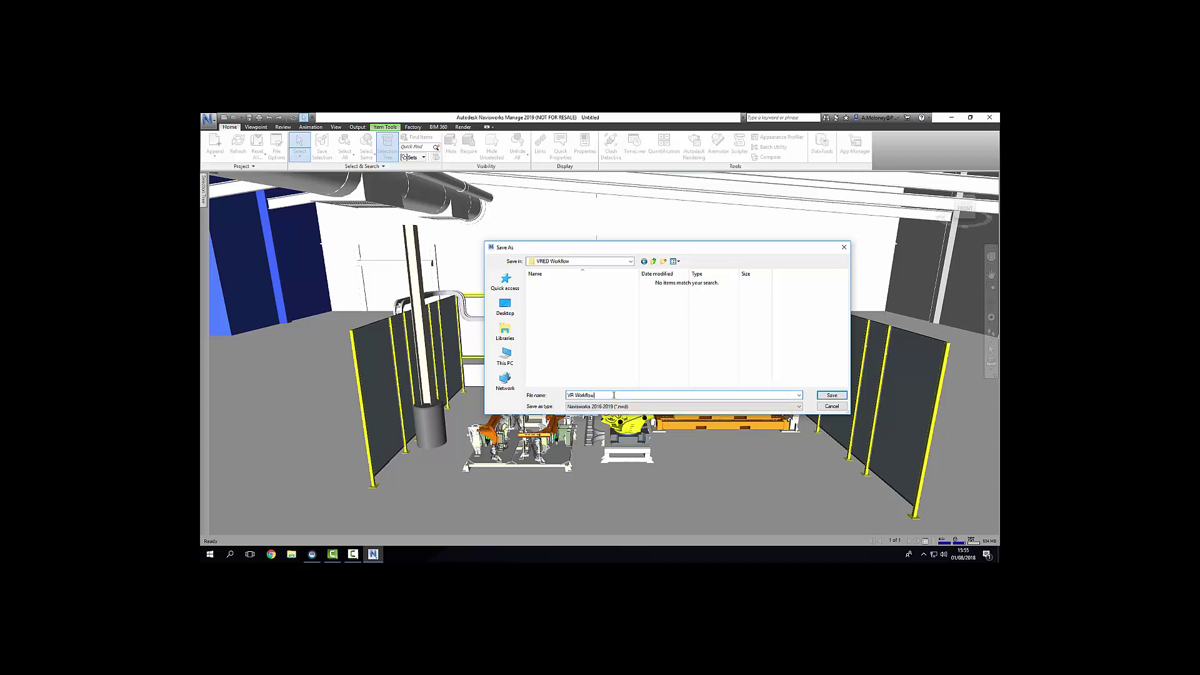
{"action": "left_click", "coordinate": [834, 395]}
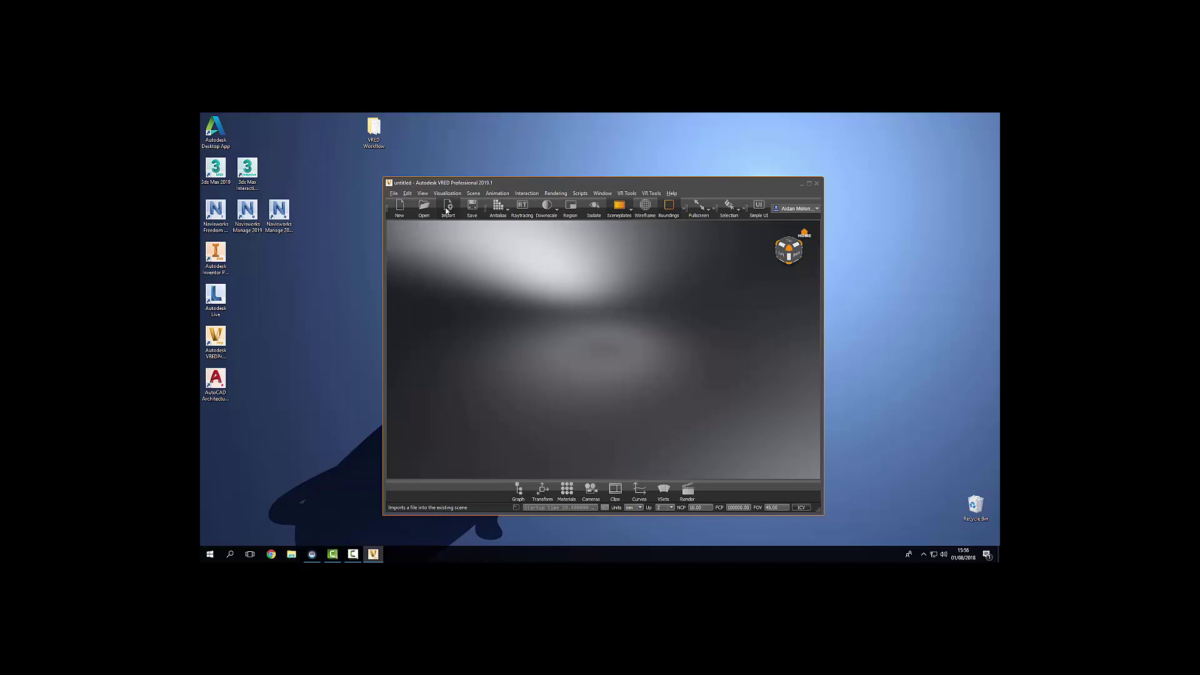
Import VR Workflow.dwf from the VRED Workflow folder into VRED Professional.
{"action": "left_click", "coordinate": [448, 209]}
{"action": "left_click", "coordinate": [447, 209]}
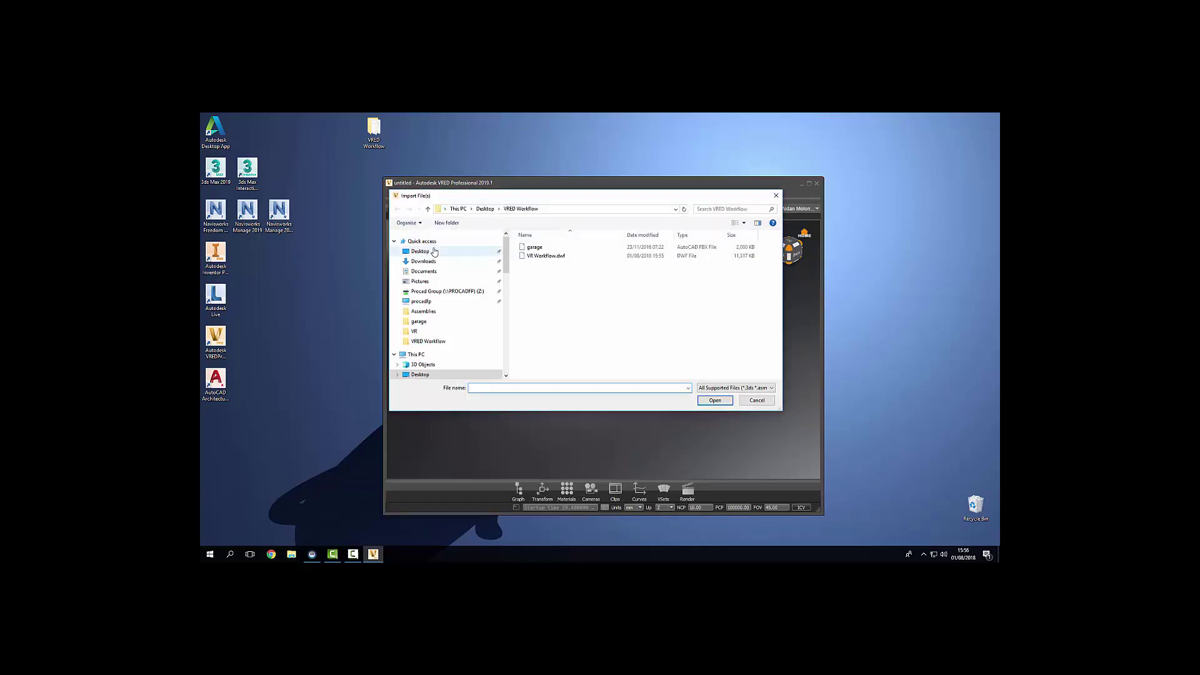
{"action": "left_click", "coordinate": [463, 251]}
{"action": "double_click", "coordinate": [538, 250]}
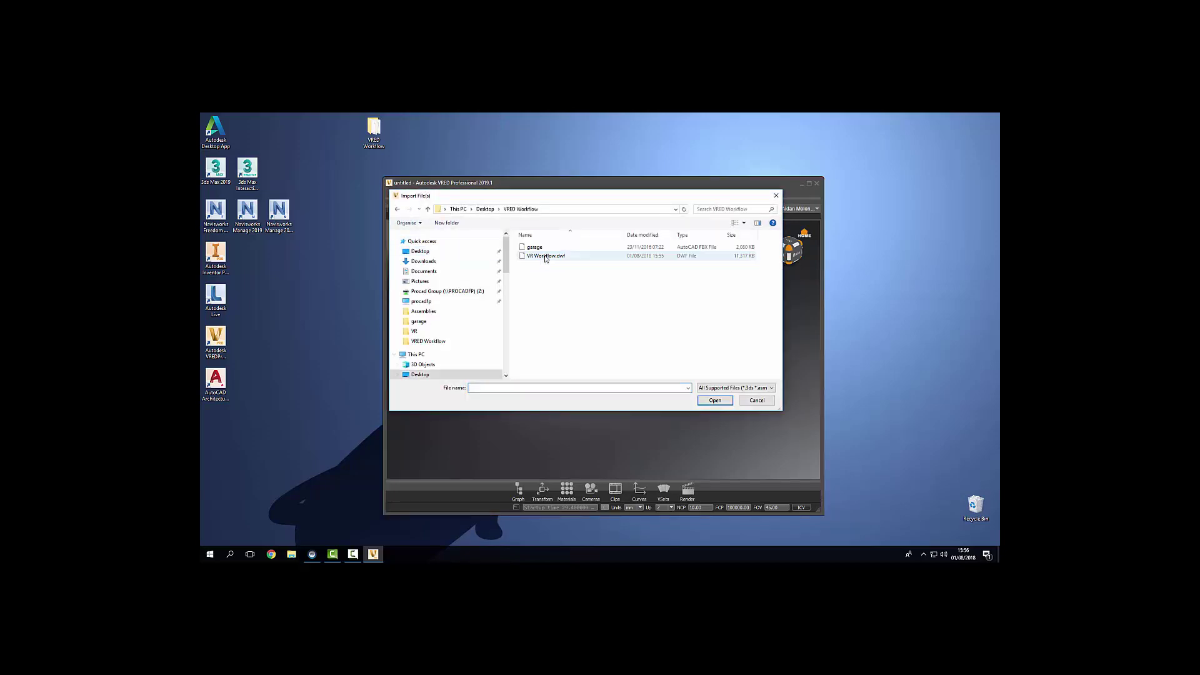
{"action": "left_click", "coordinate": [545, 257]}
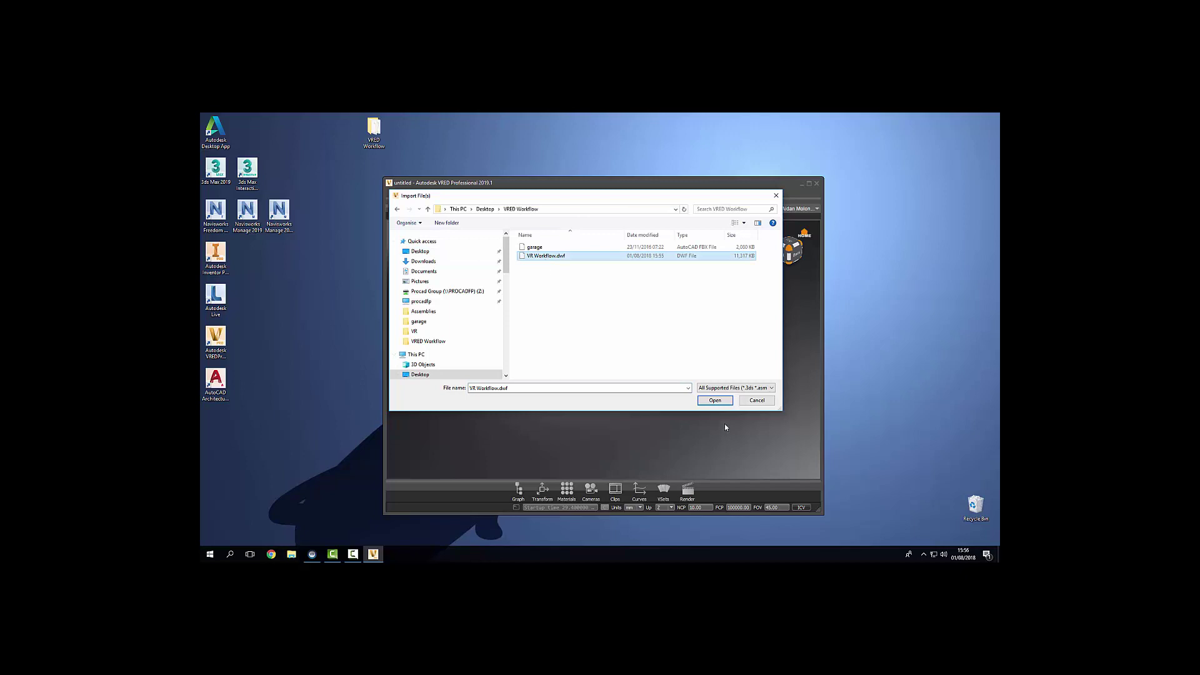
{"action": "left_click", "coordinate": [715, 402]}
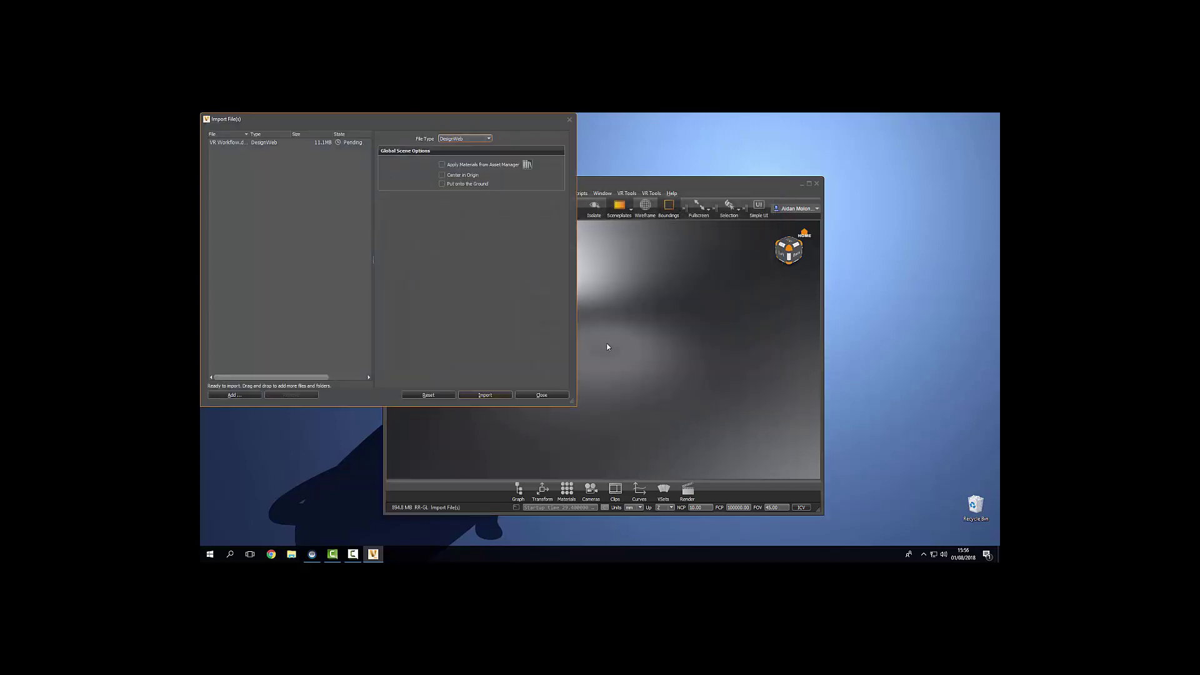
{"action": "left_click", "coordinate": [462, 178]}
{"action": "left_click", "coordinate": [488, 395]}
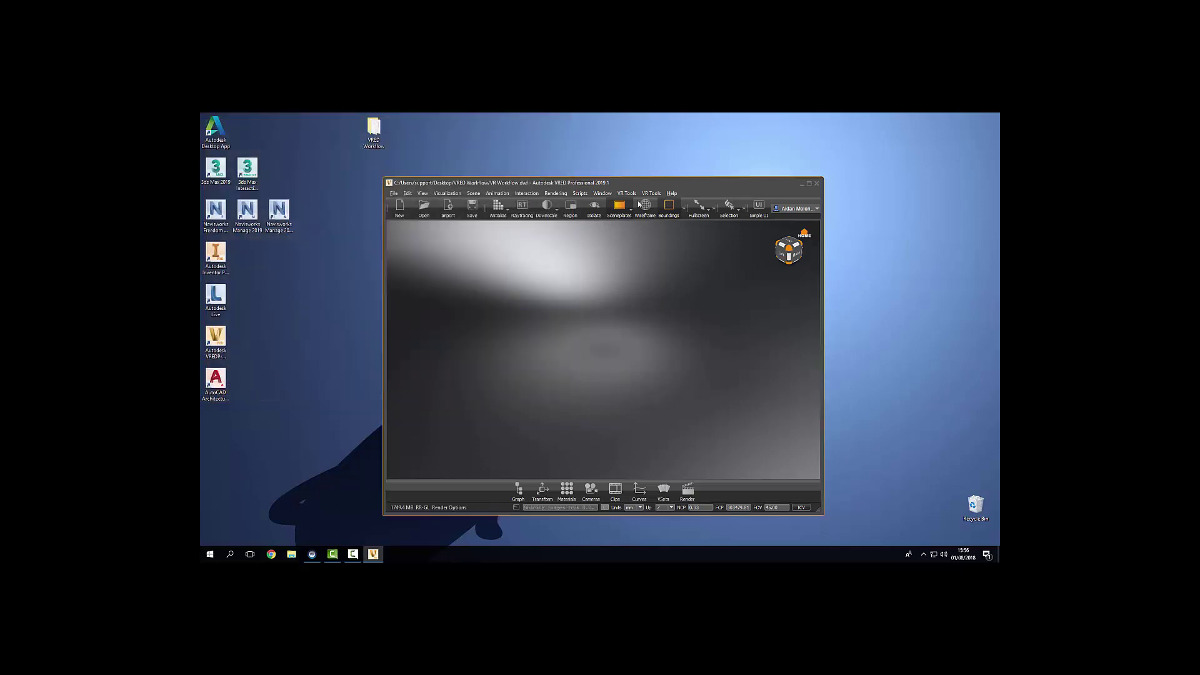
Maximise the VRED window and turn off the Environments node in the scene graph.
{"action": "double_click", "coordinate": [679, 183]}
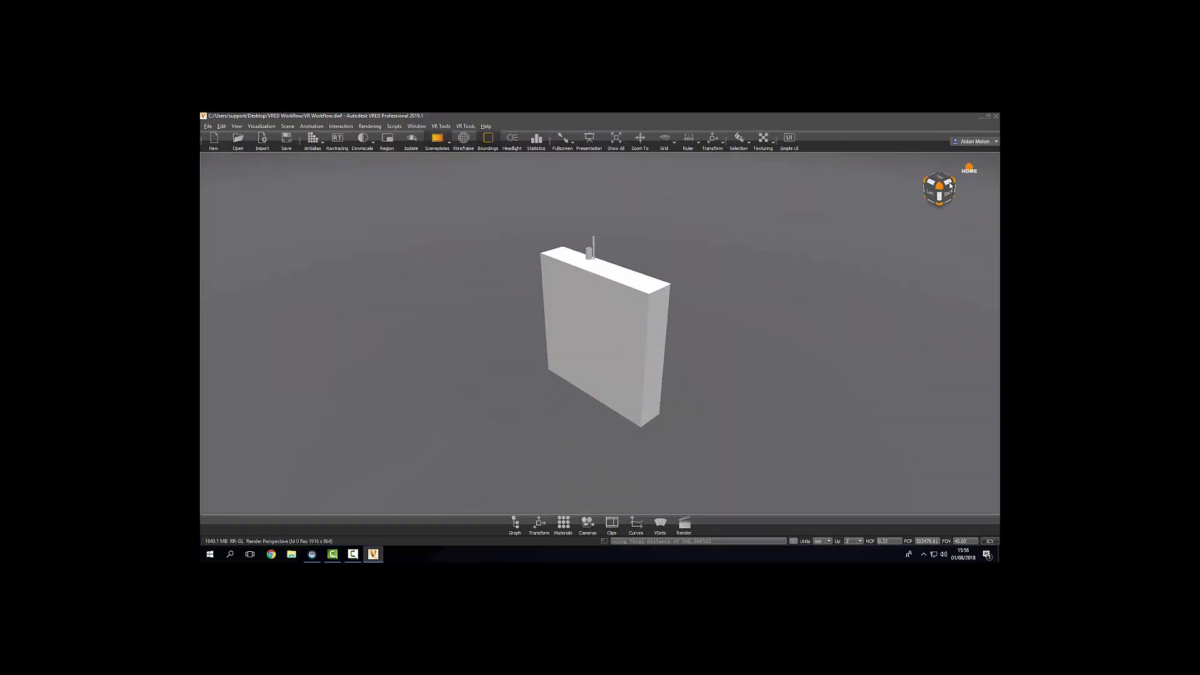
{"action": "left_click", "coordinate": [514, 524]}
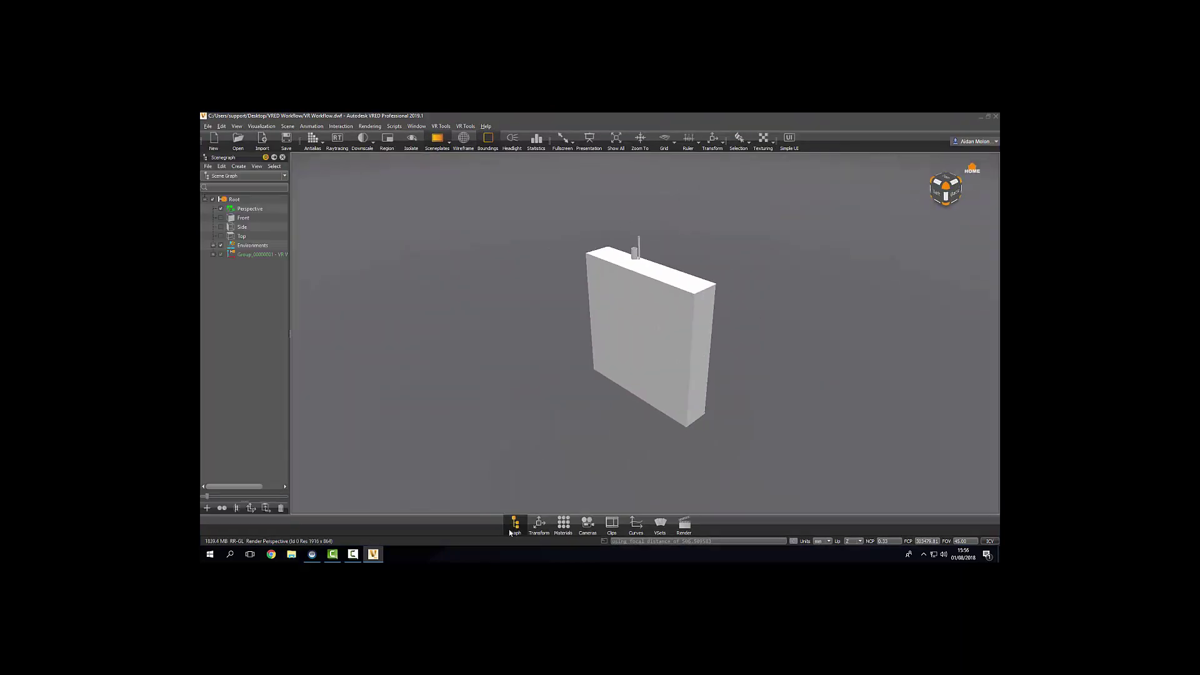
{"action": "left_click", "coordinate": [221, 245]}
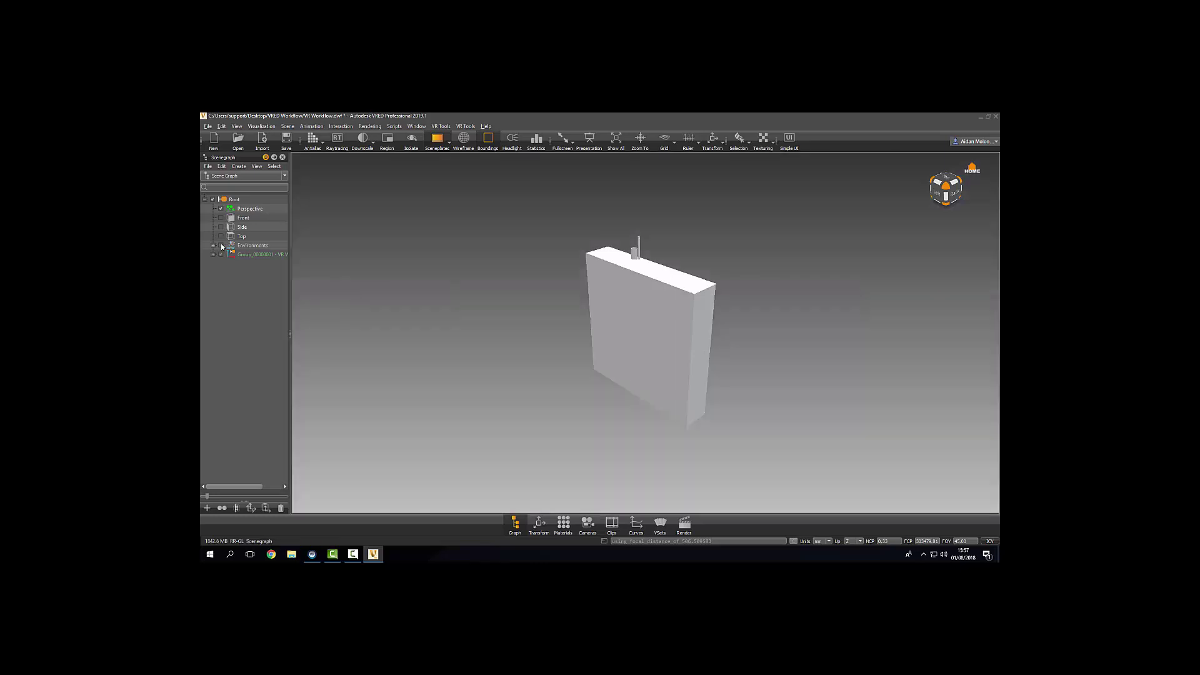
Rotate the imported VR Workflow group to 90 degrees about the X axis.
{"action": "left_click", "coordinate": [246, 253]}
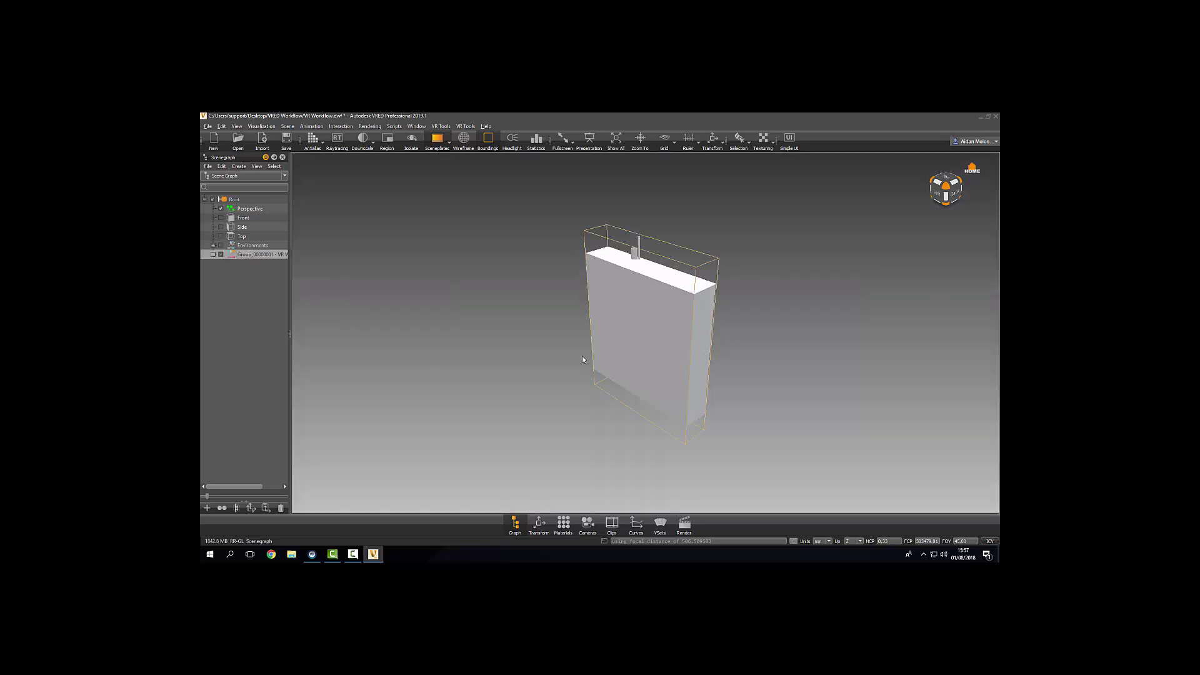
{"action": "left_click", "coordinate": [548, 524]}
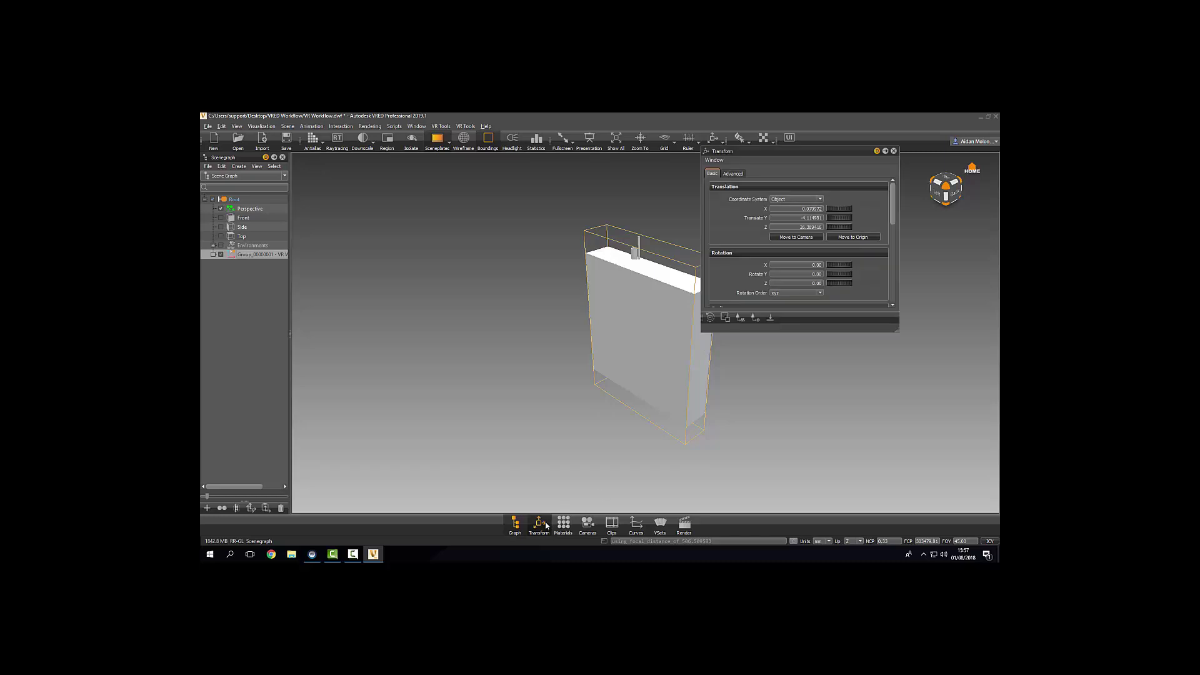
{"action": "double_click", "coordinate": [806, 265]}
{"action": "type", "text": "0"}
{"action": "key", "text": "Return"}
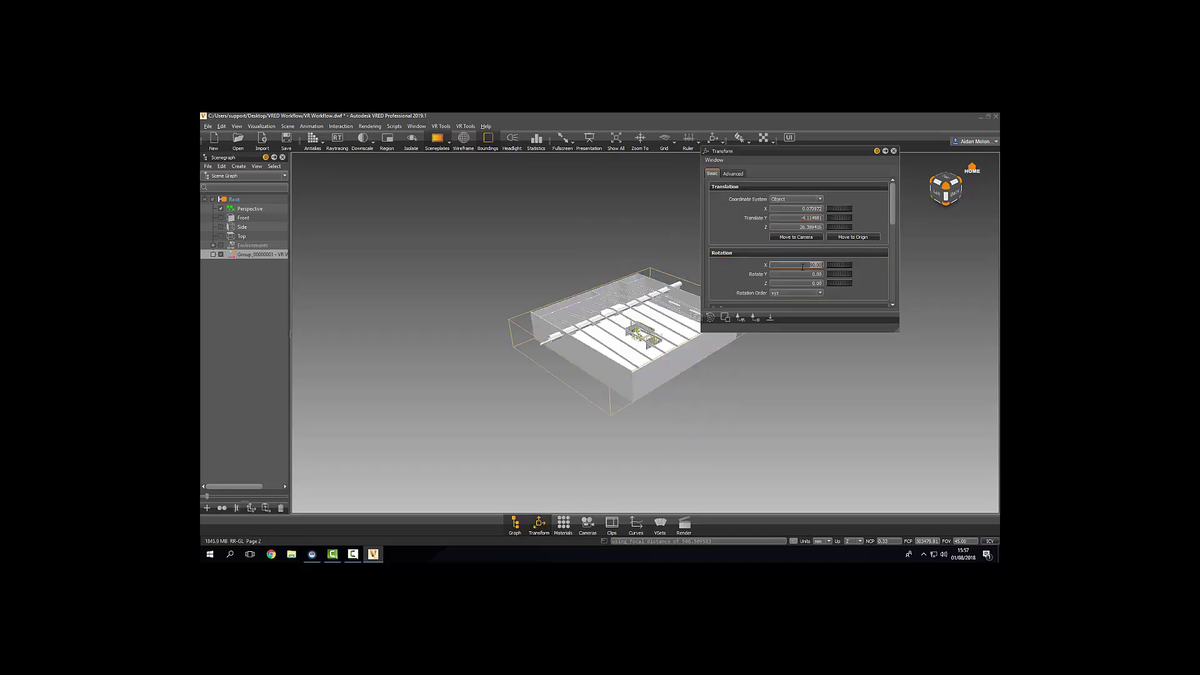
Scale the imported VR Workflow group uniformly to 800 and close the transform settings.
{"action": "scroll", "coordinate": [866, 263], "scroll_direction": "down", "scroll_amount": 3}
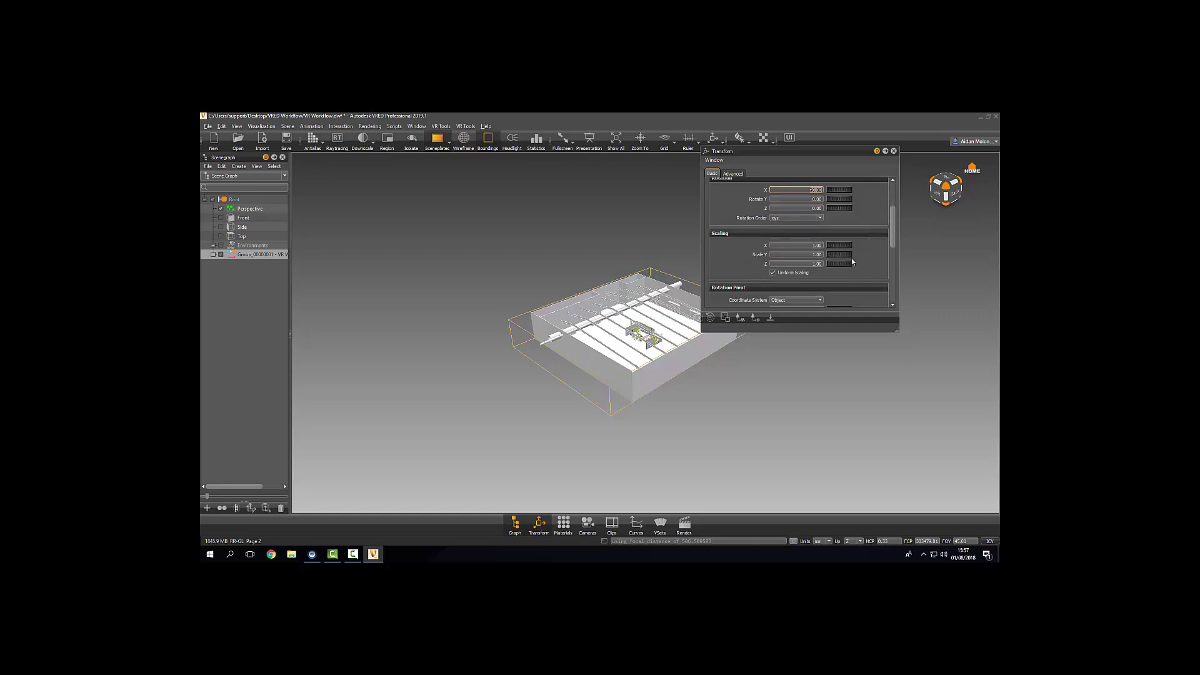
{"action": "left_click", "coordinate": [814, 245]}
{"action": "double_click", "coordinate": [815, 245]}
{"action": "key", "text": "Return"}
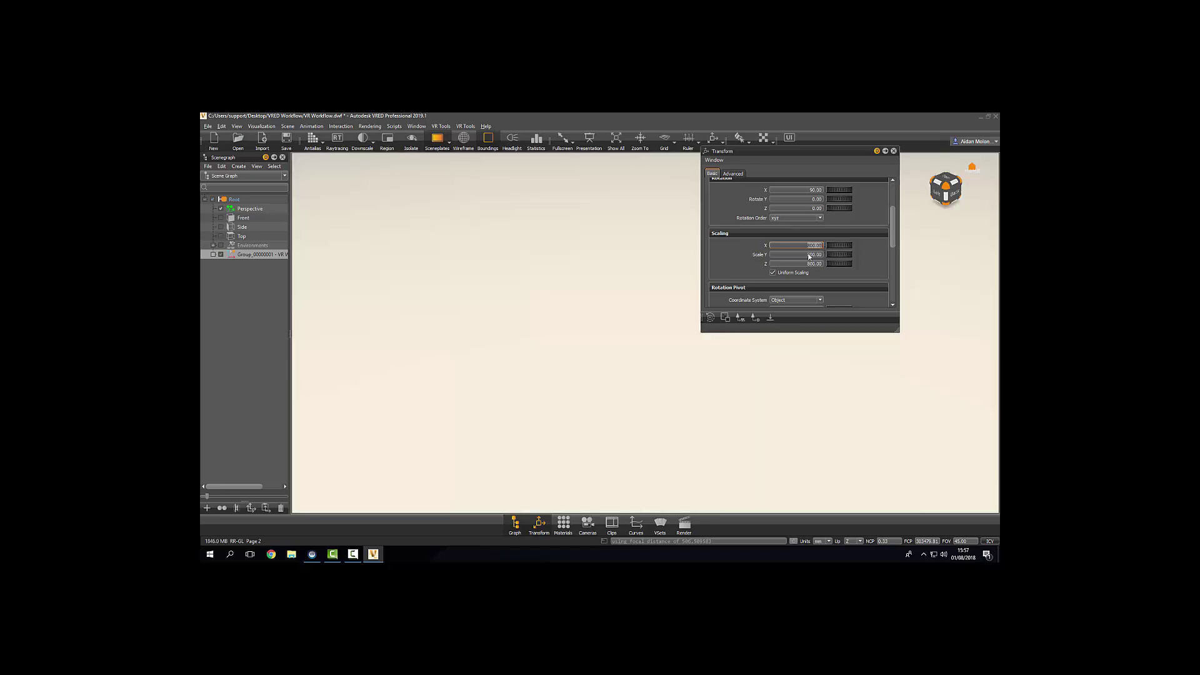
{"action": "scroll", "coordinate": [671, 304], "scroll_direction": "down", "scroll_amount": 5}
{"action": "scroll", "coordinate": [671, 304], "scroll_direction": "down", "scroll_amount": 10}
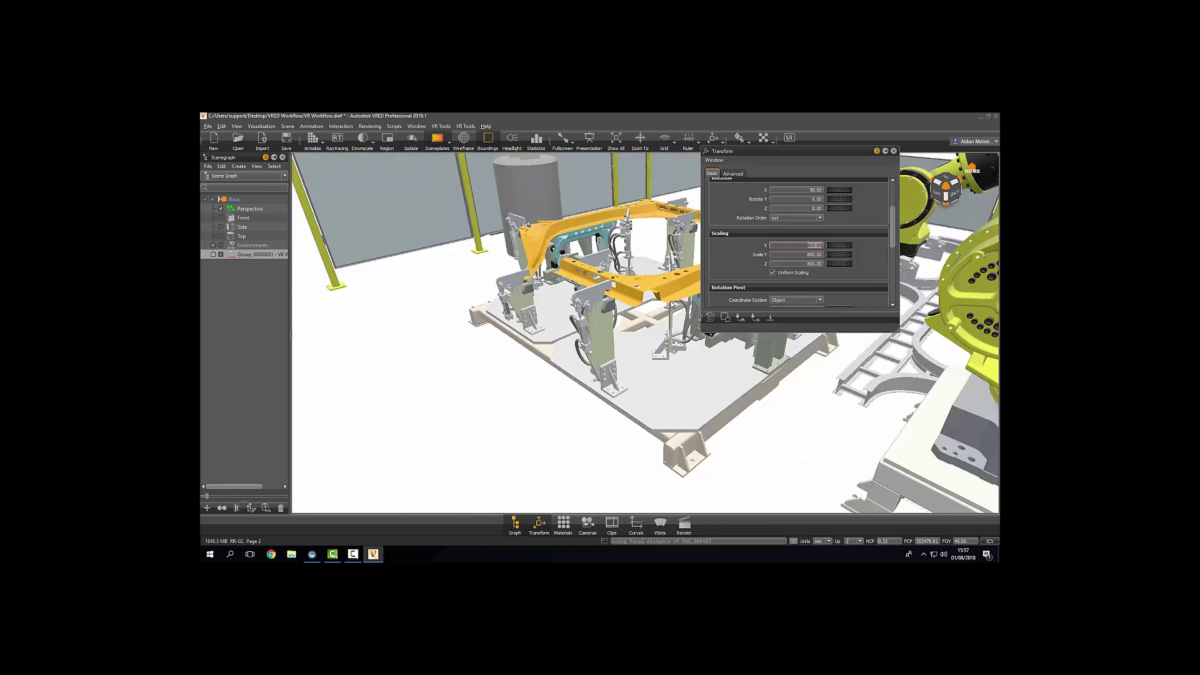
{"action": "scroll", "coordinate": [670, 305], "scroll_direction": "down", "scroll_amount": 5}
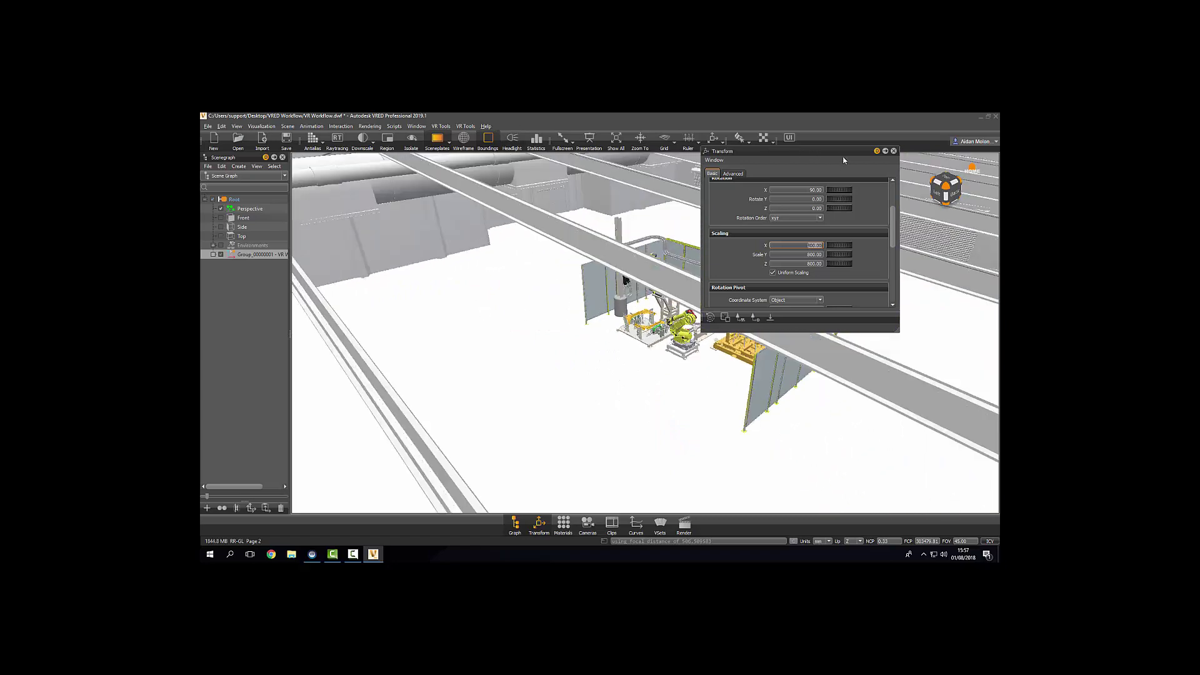
{"action": "left_click", "coordinate": [894, 152]}
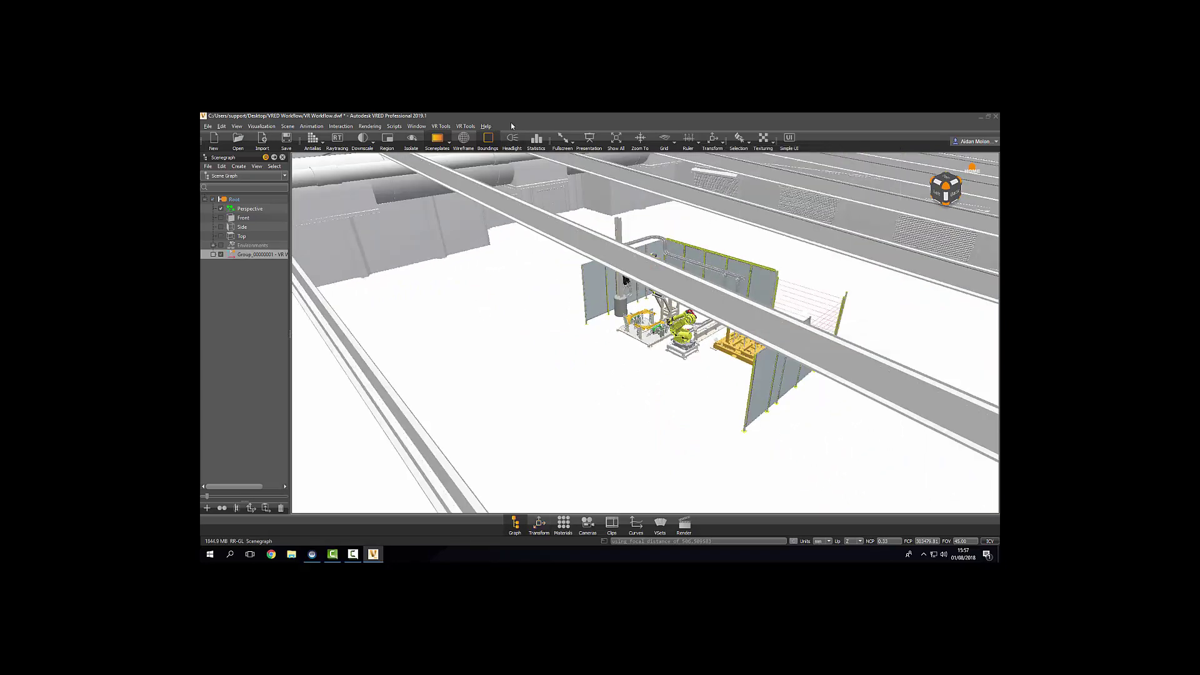
Load the VR tools script into the scene and switch the display to OpenVR HMD.
{"action": "left_click", "coordinate": [478, 136]}
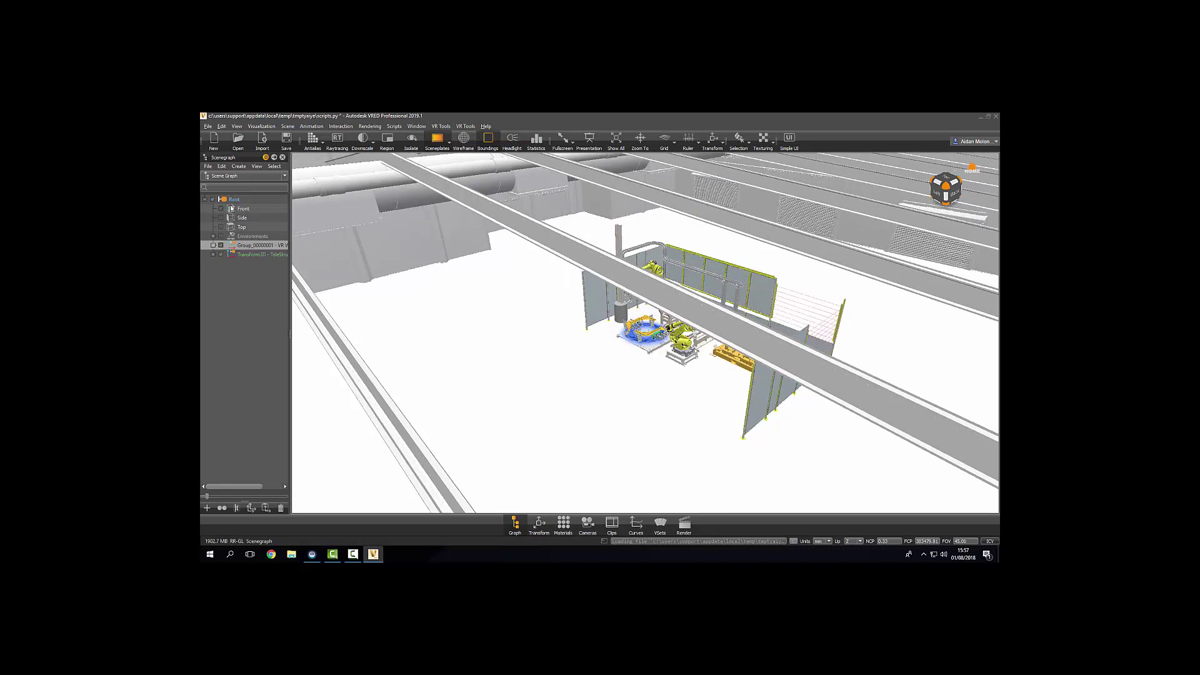
{"action": "left_click", "coordinate": [237, 126]}
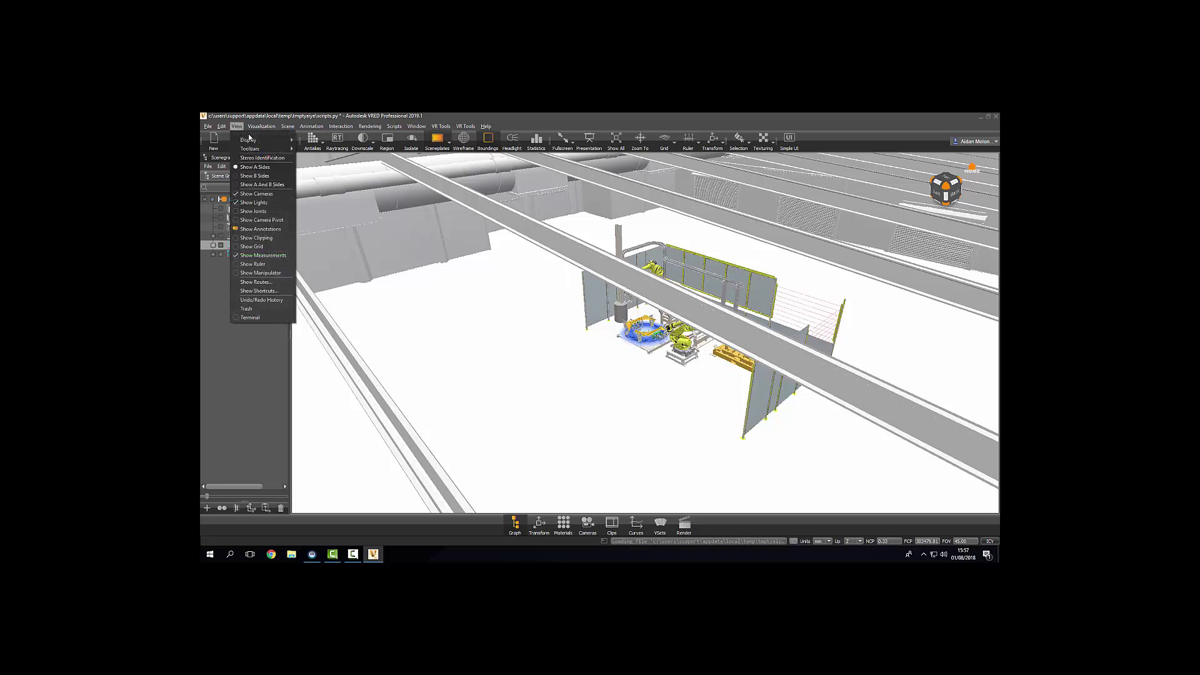
{"action": "mouse_move", "coordinate": [250, 140]}
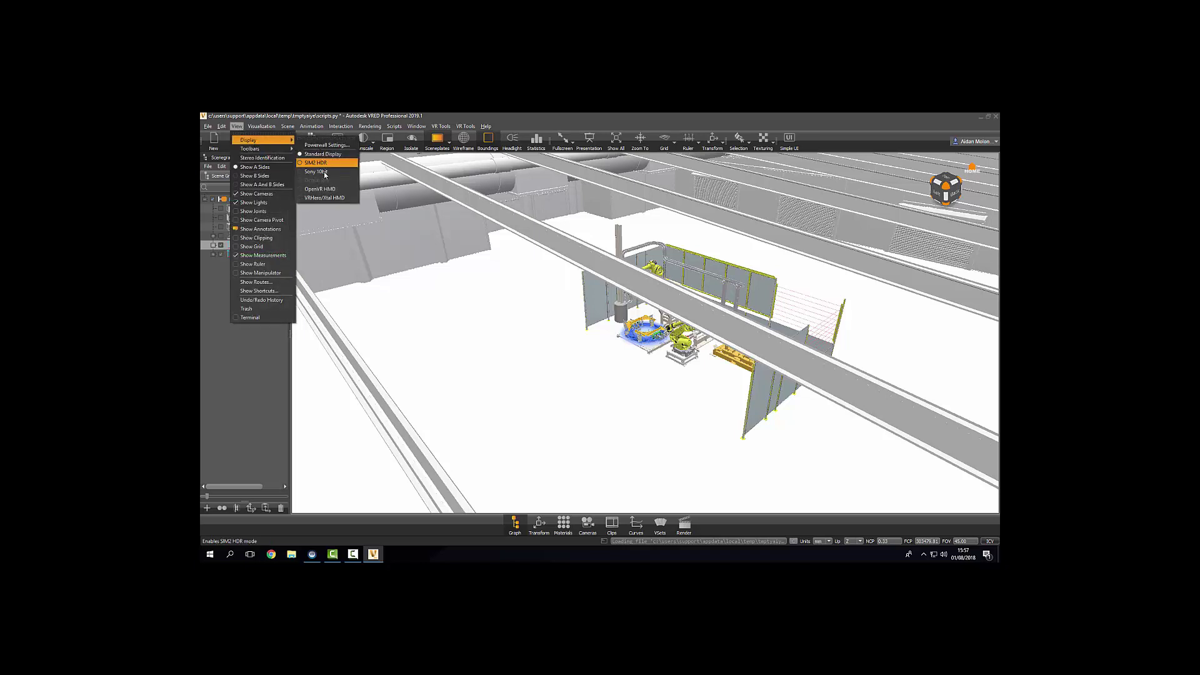
{"action": "left_click", "coordinate": [322, 189]}
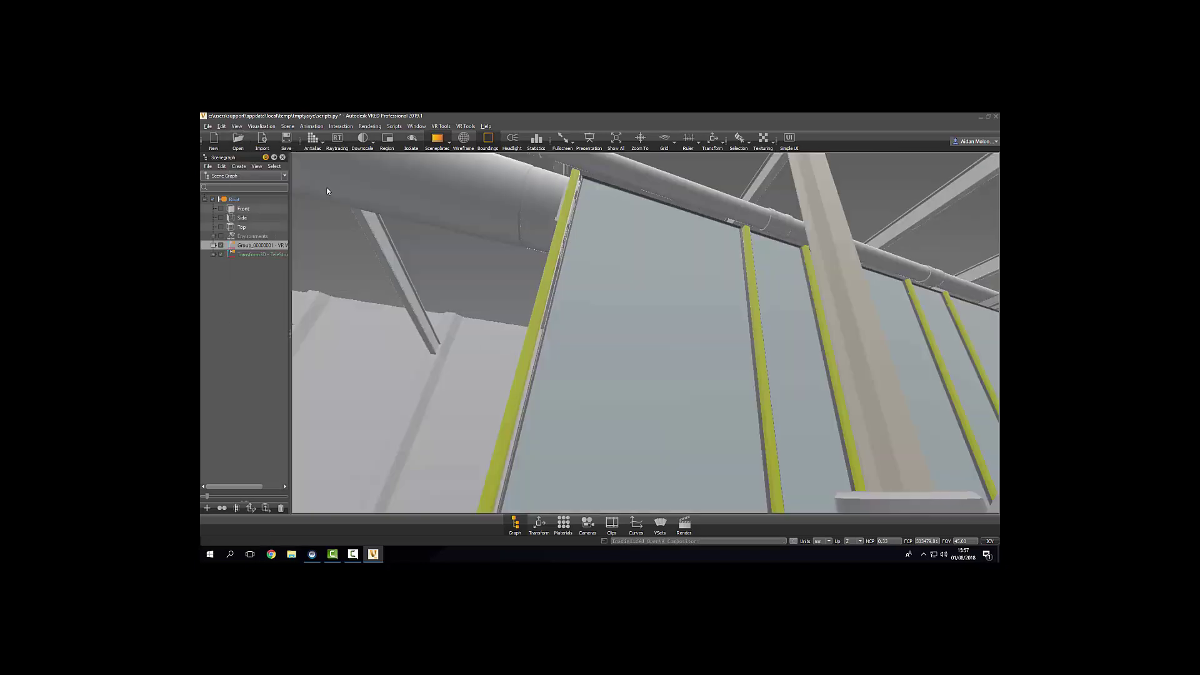